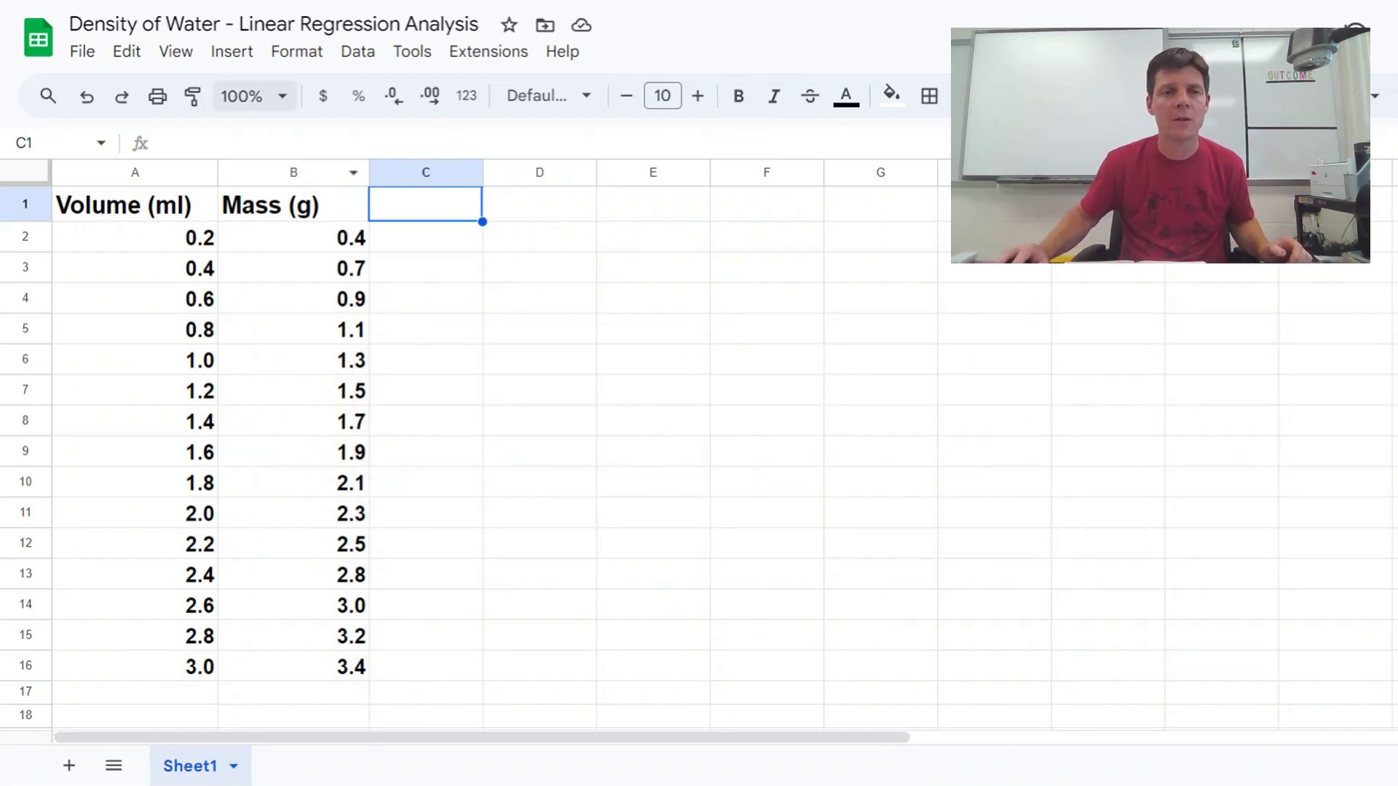
Step: Try selecting the Volume (ml) and Mass (g) columns and their header cells
click(86, 213)
drag(86, 212, 299, 667)
click(110, 212)
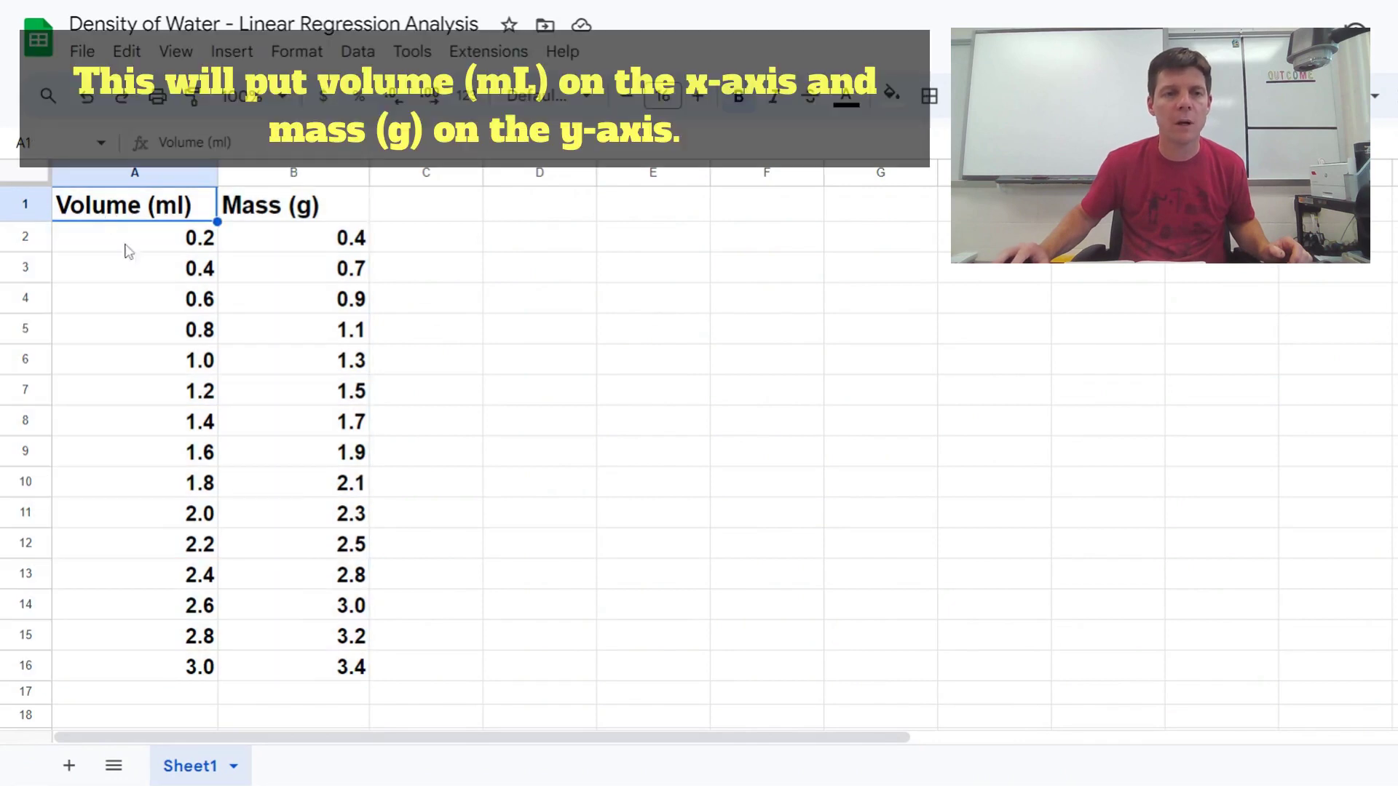
drag(115, 213, 172, 662)
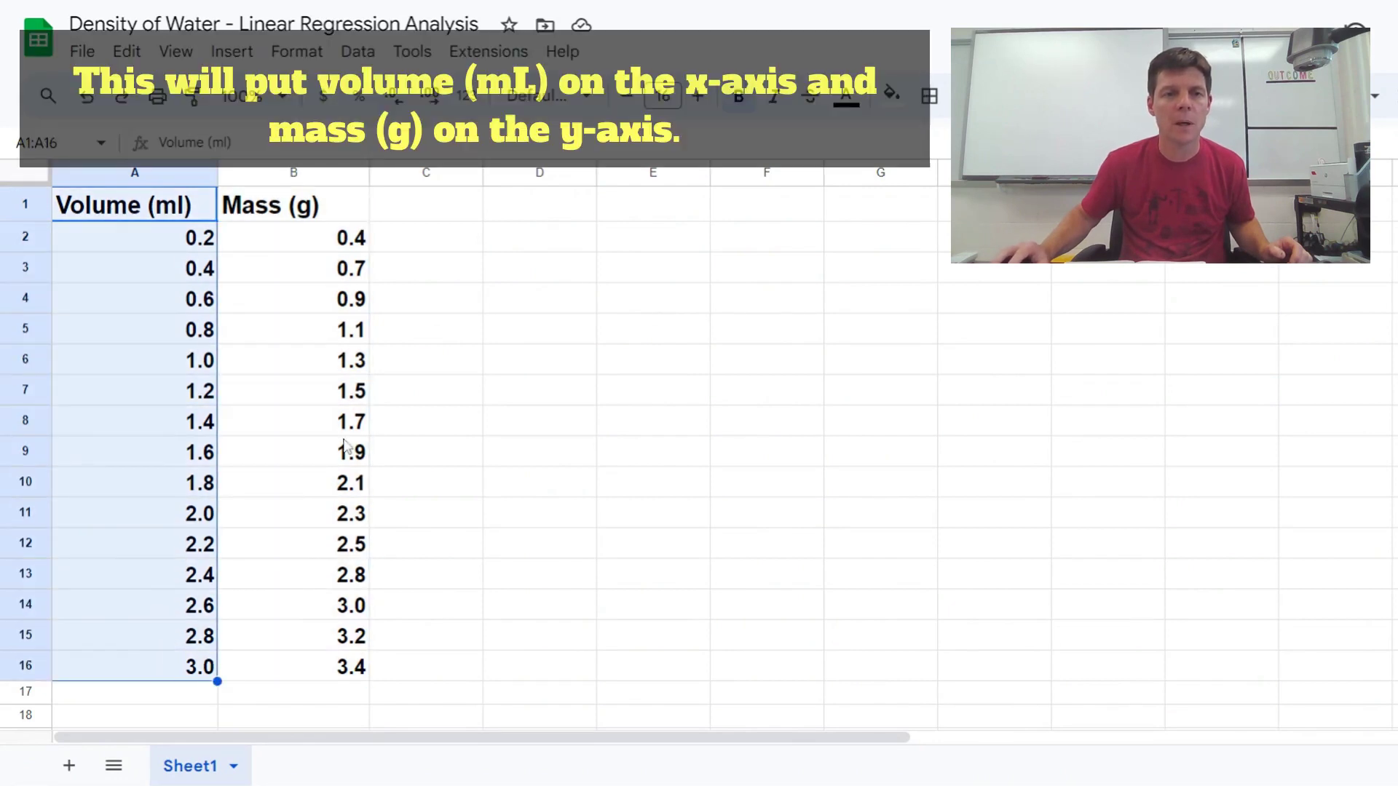
click(290, 217)
drag(287, 218, 288, 653)
click(461, 495)
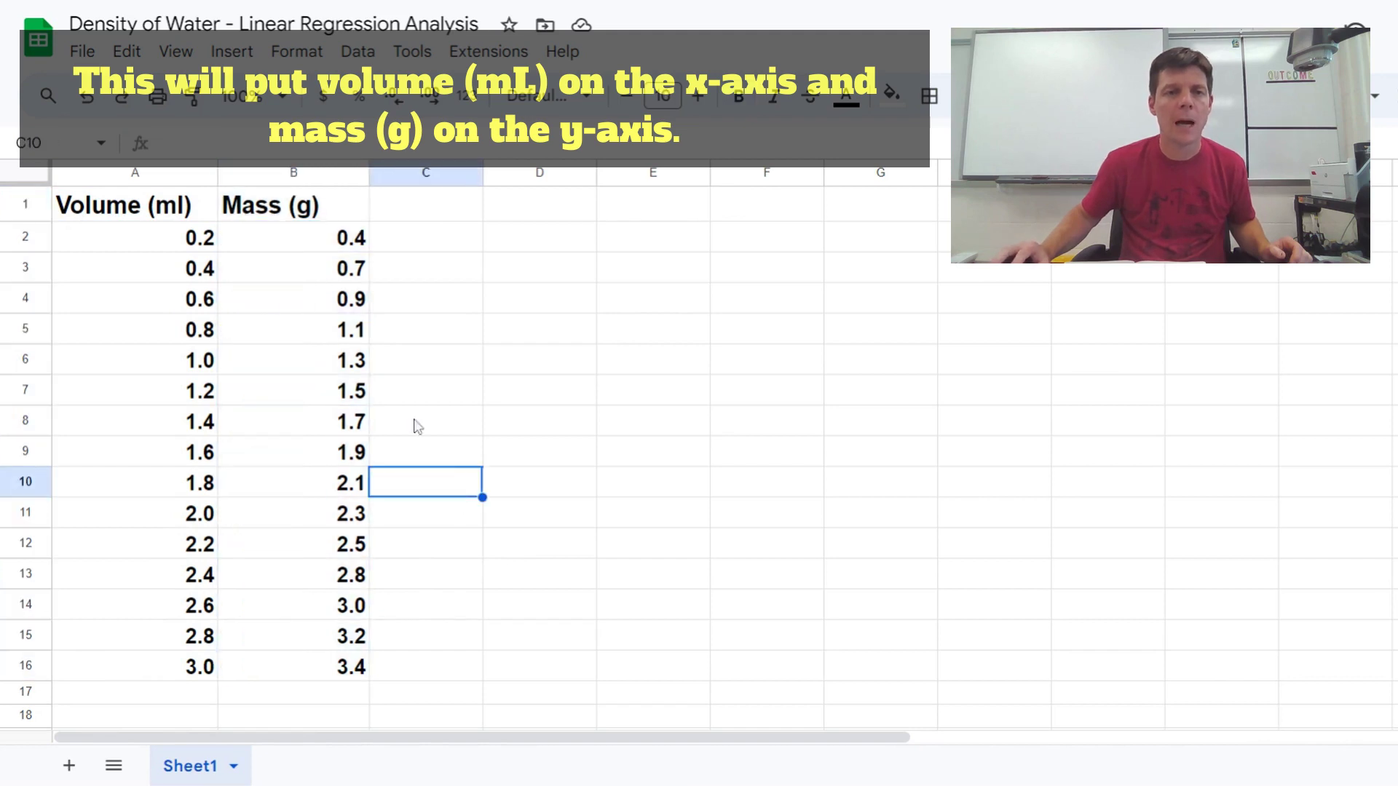
click(154, 223)
click(275, 221)
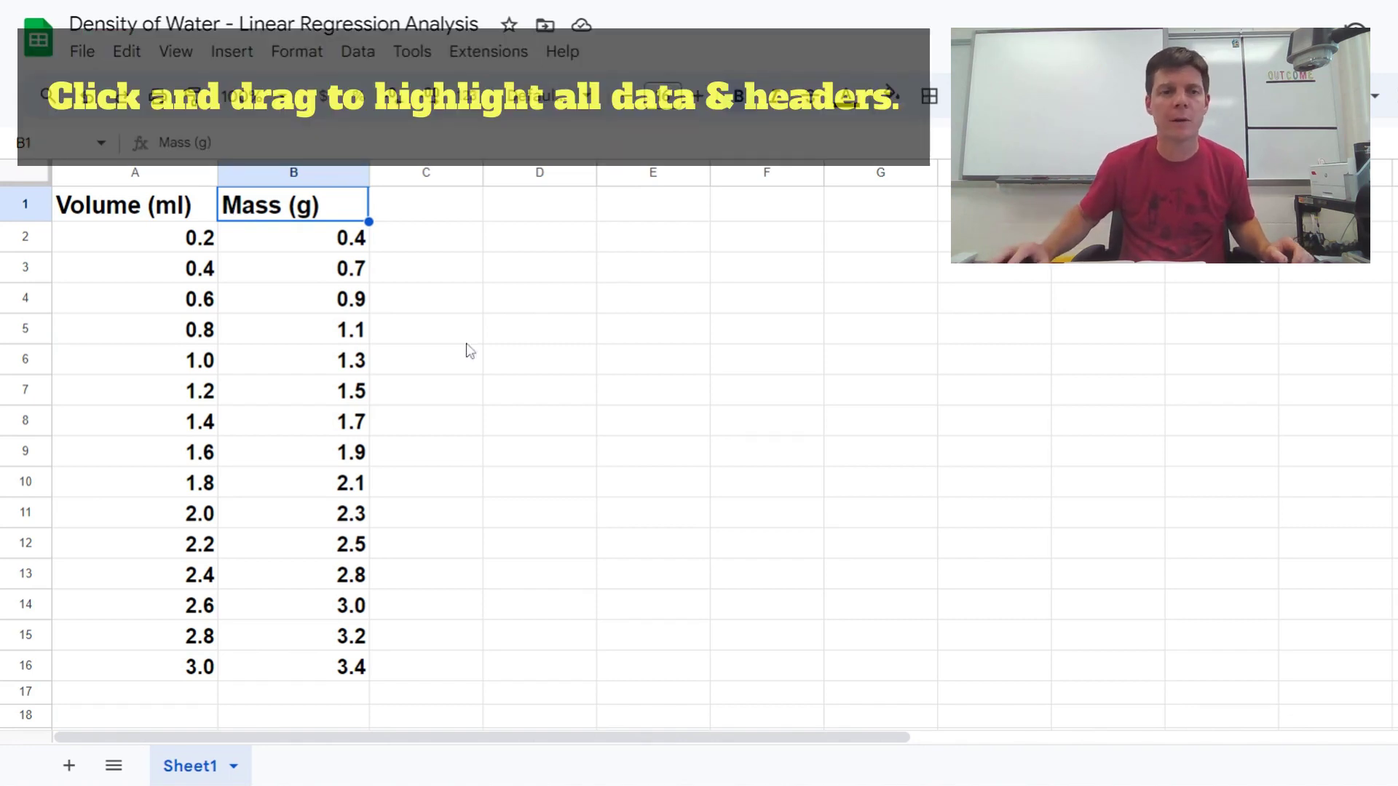
Step: Select A1:B16 and insert a scatter chart of Mass (g) vs. Volume (ml)
click(95, 218)
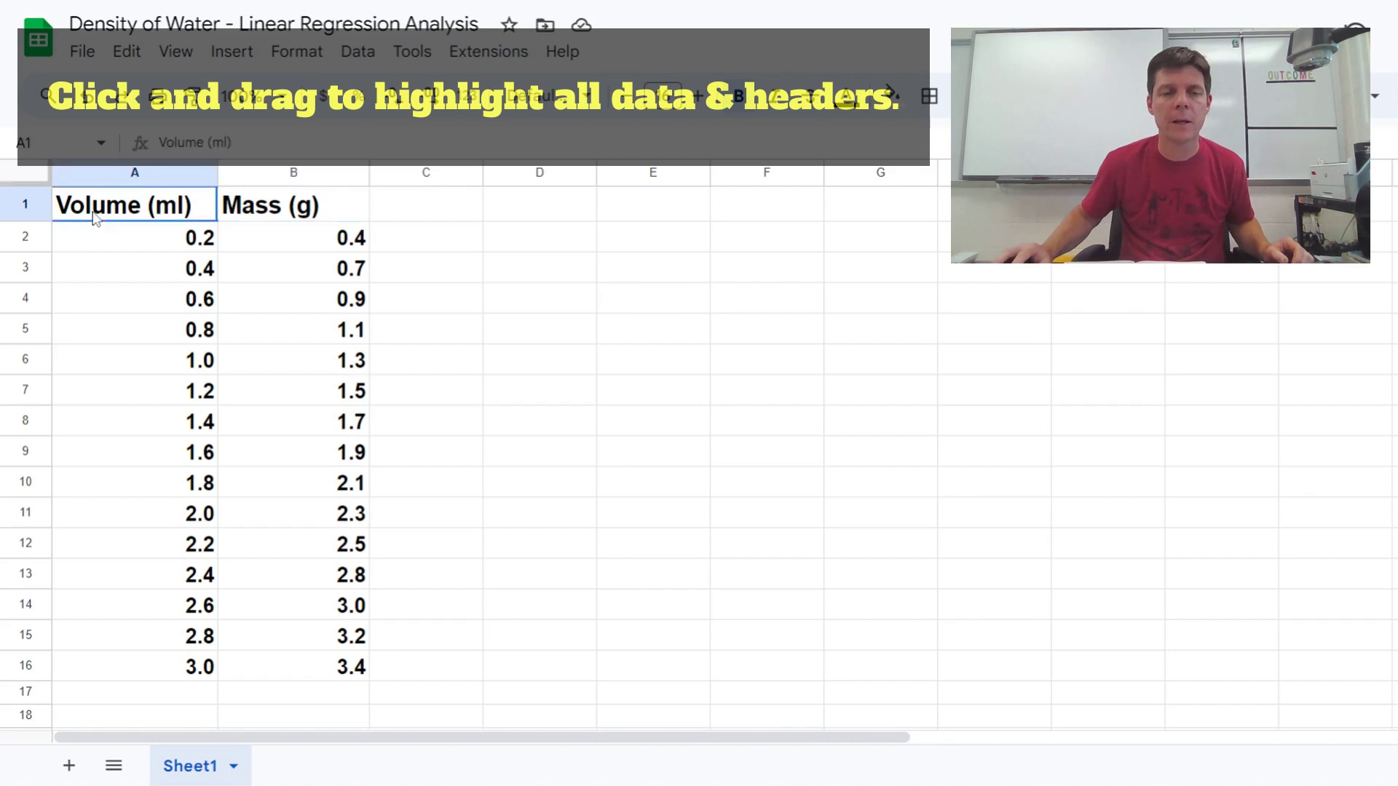
drag(95, 218, 286, 679)
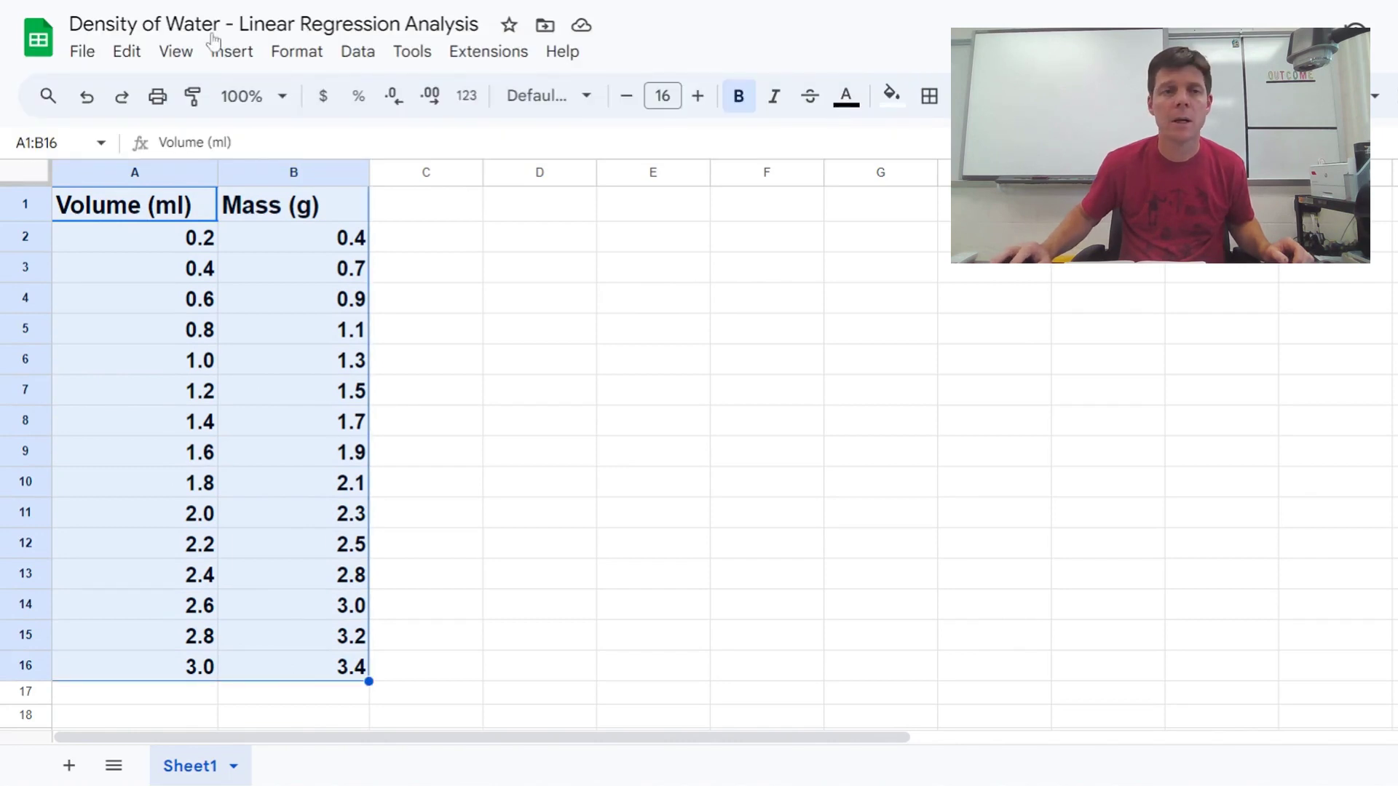
click(221, 58)
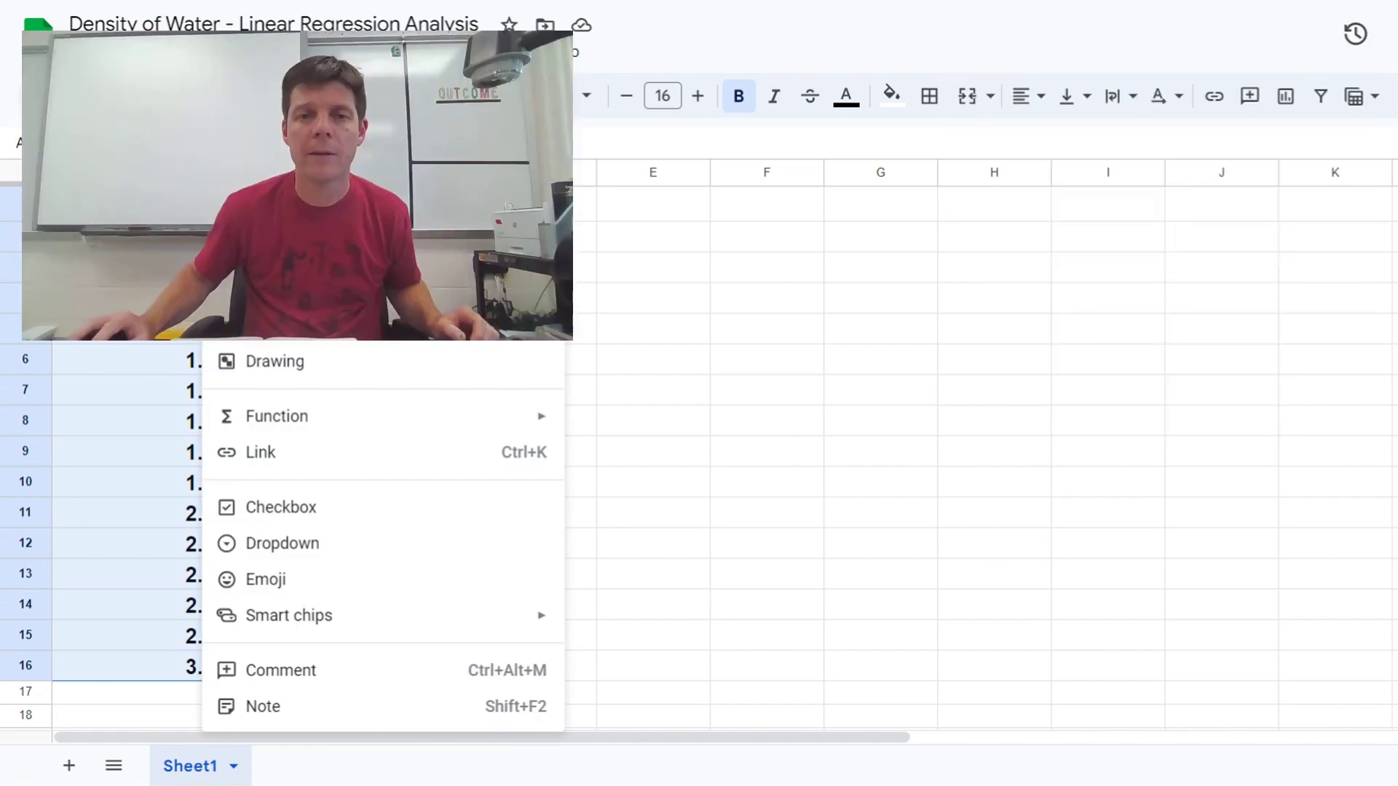
click(247, 253)
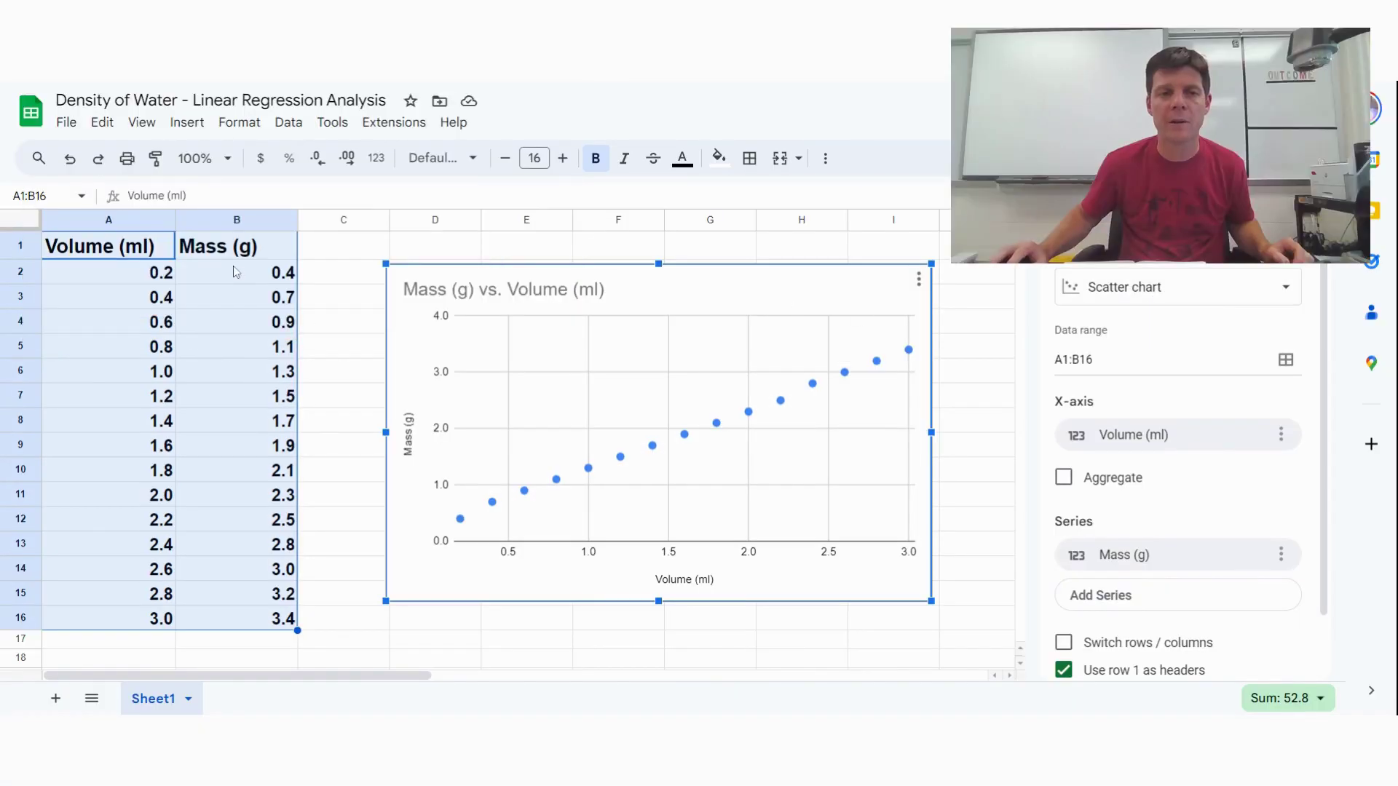
click(128, 253)
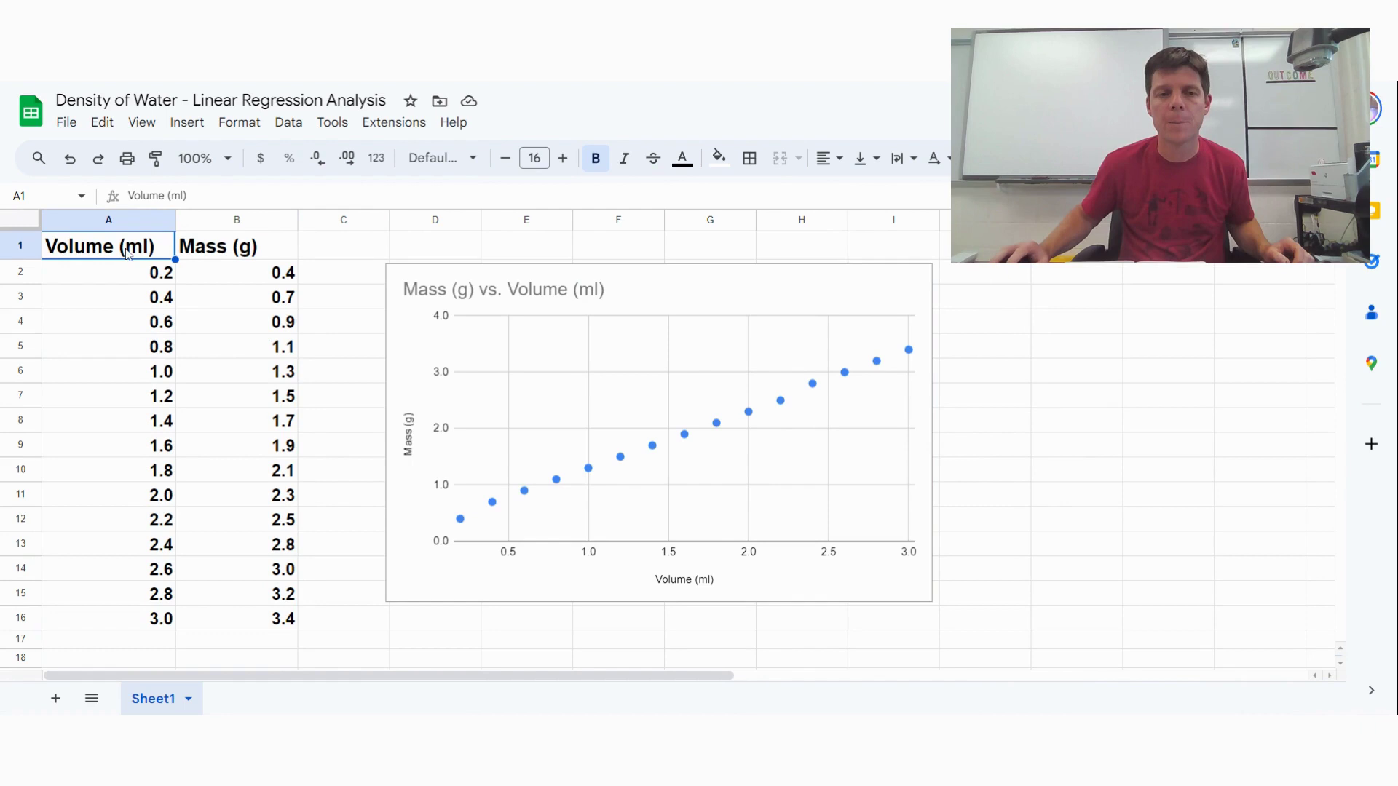
click(698, 592)
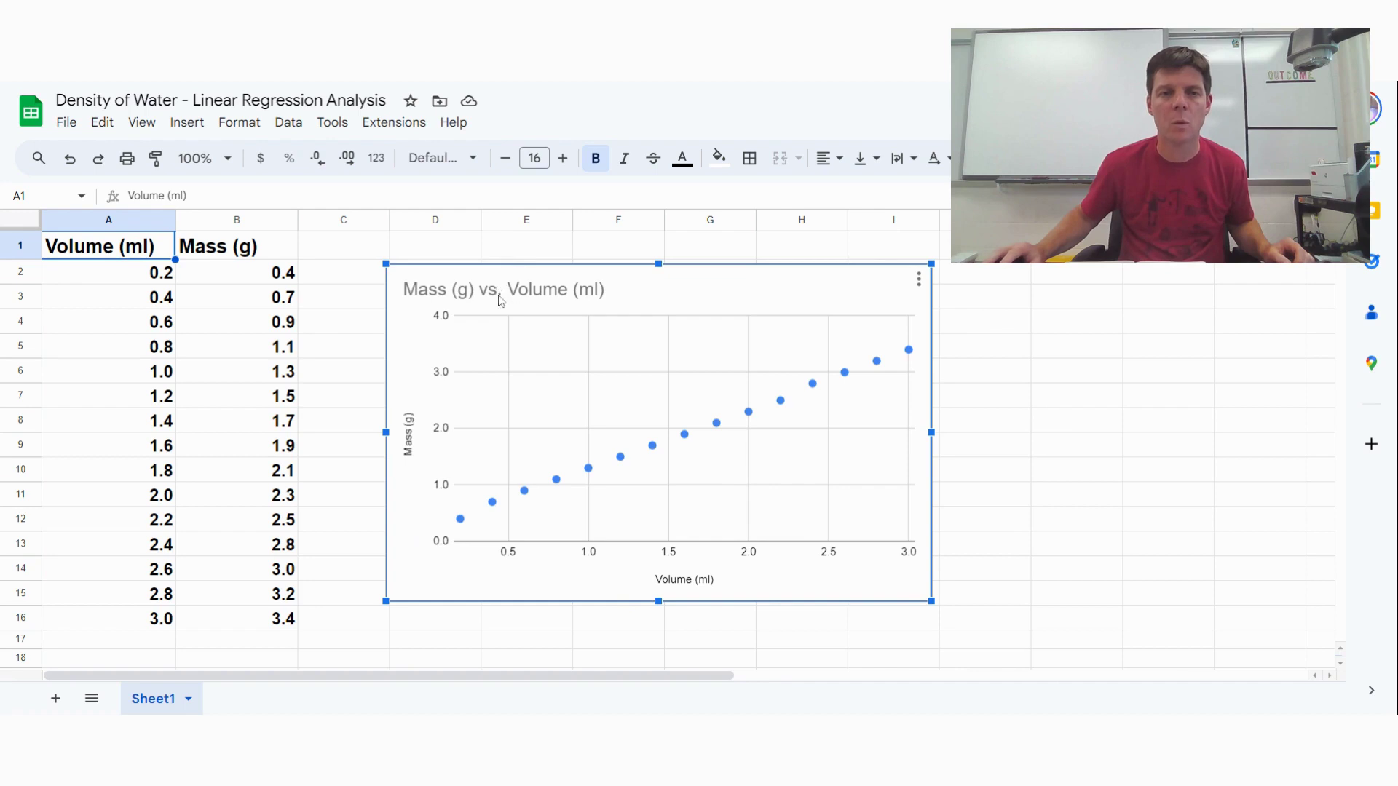
Step: Replace the chart title with 'Mass and Volume Measurements of Water'
double_click(519, 300)
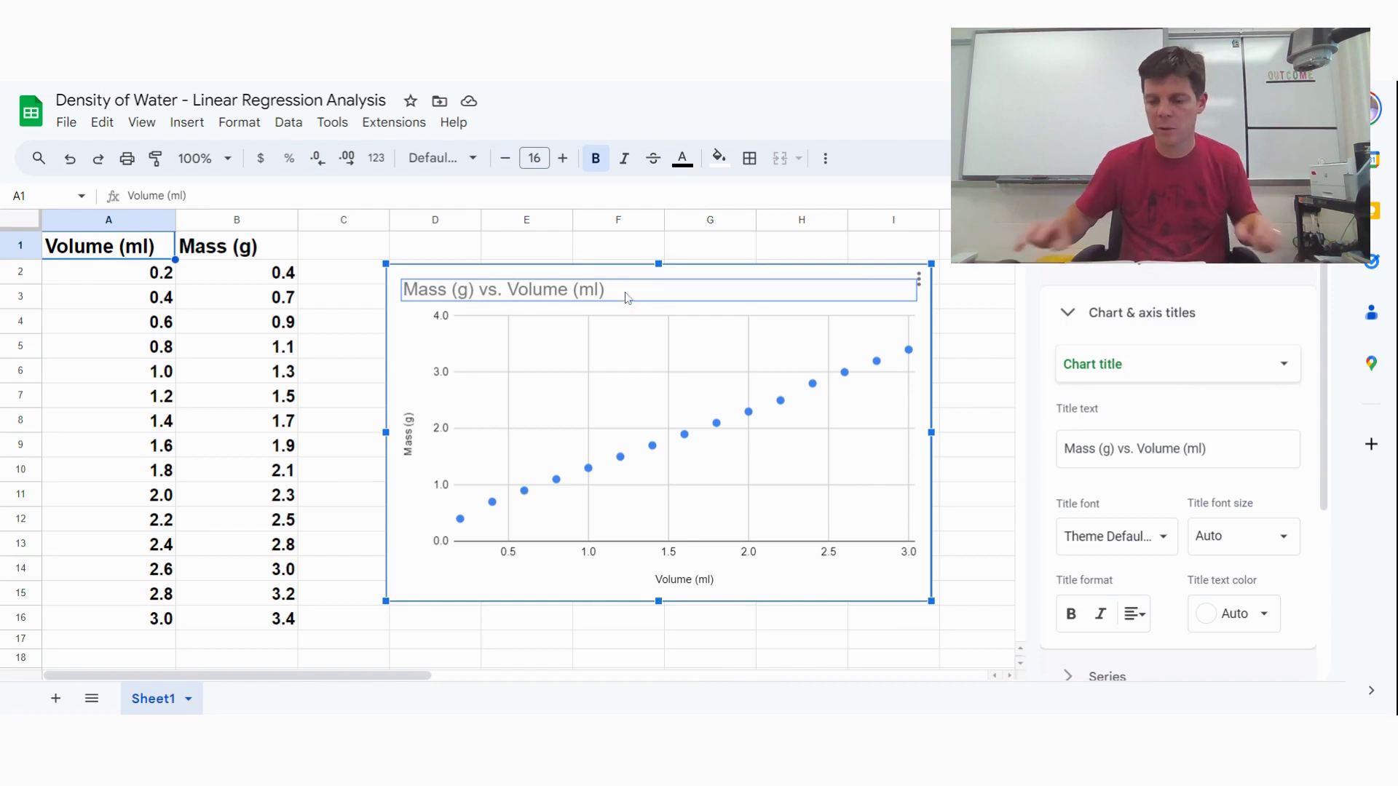
key(ctrl+a)
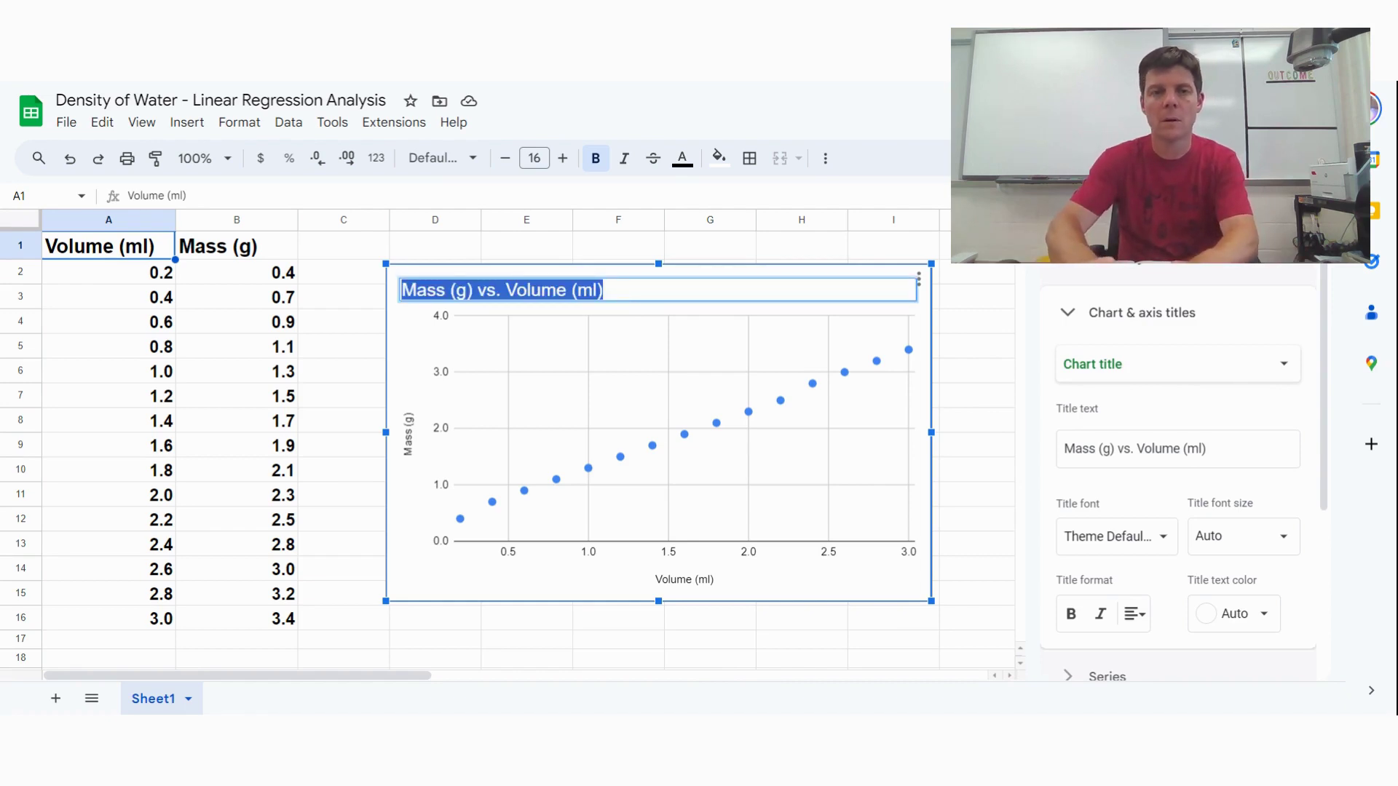
text(Mass and Volume Measurements of Water)
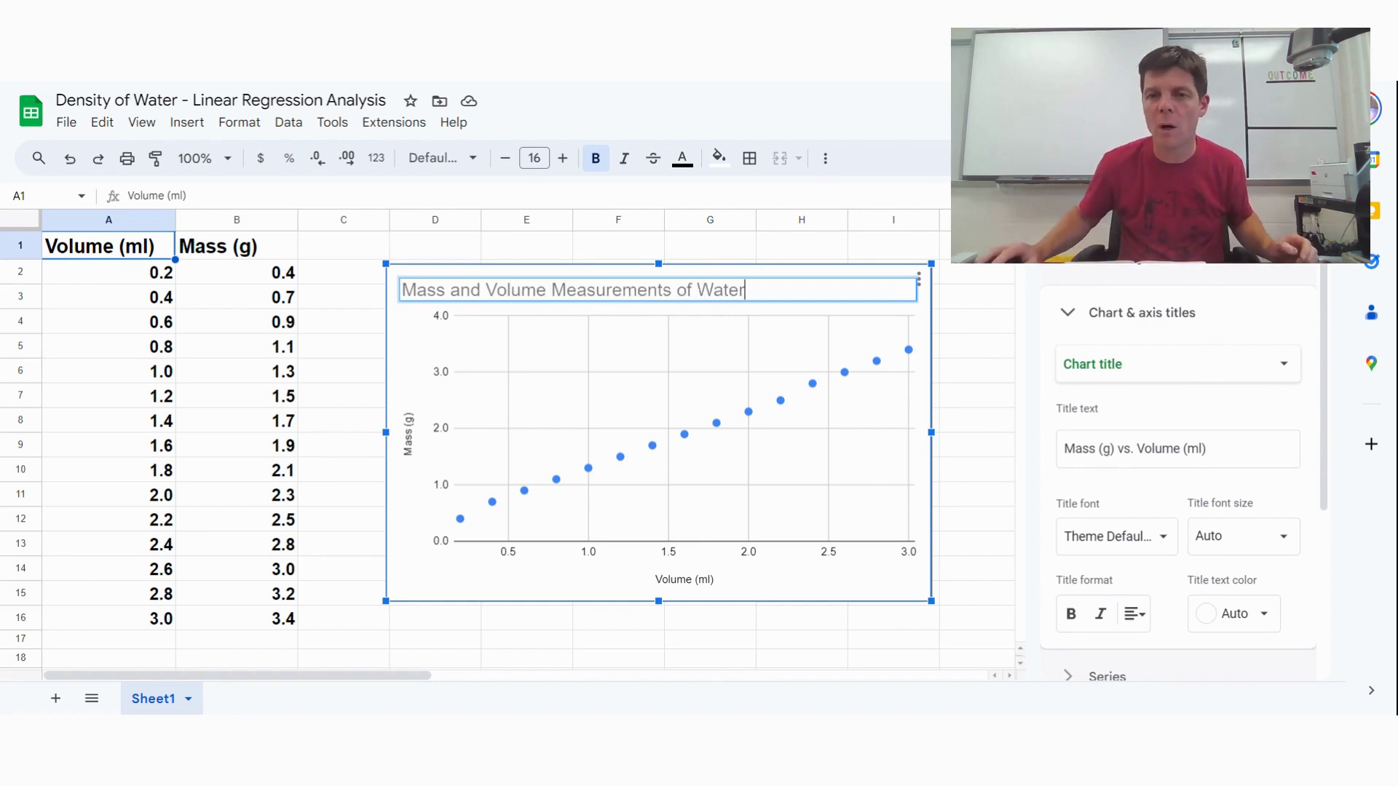
Step: Make the chart title text black and centre-aligned
scroll(1164, 408, down, 2)
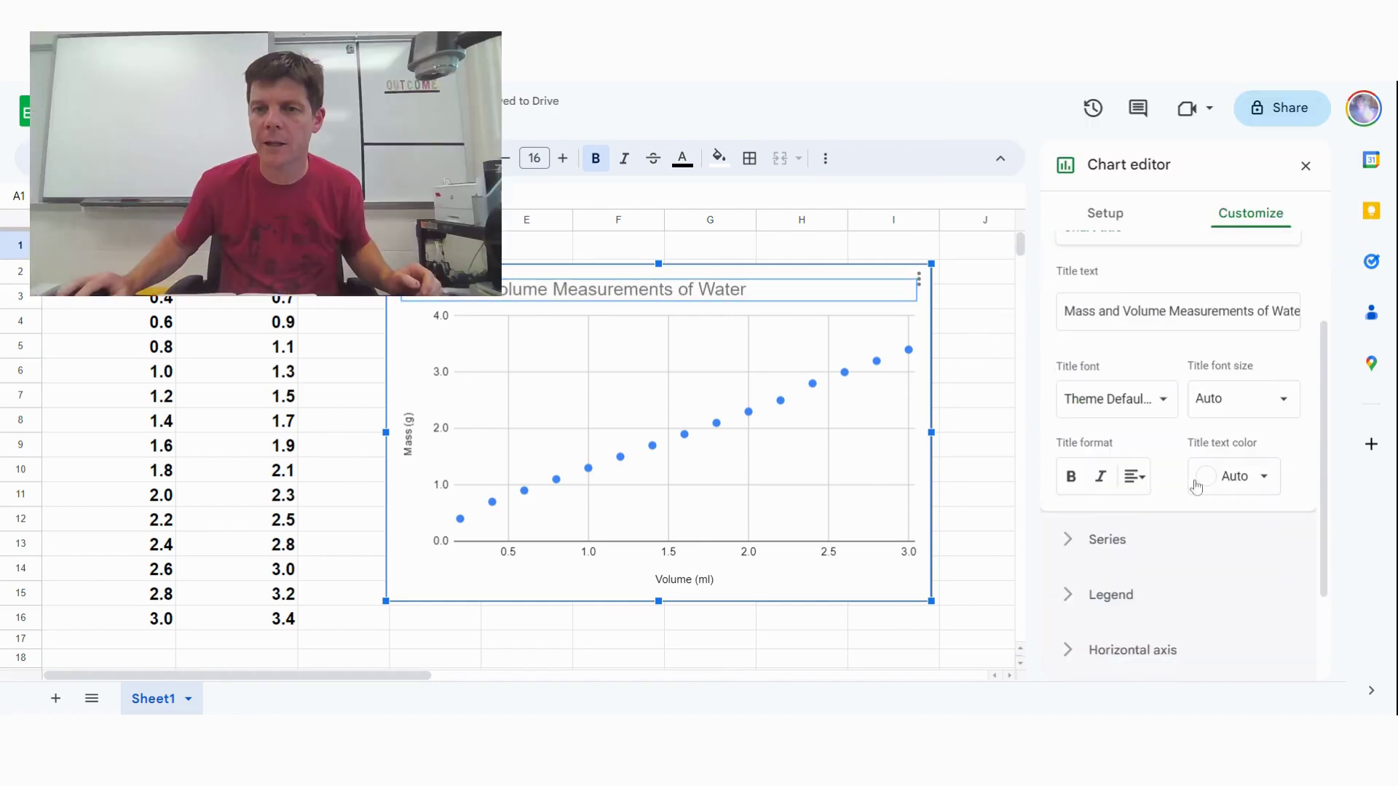
click(1230, 476)
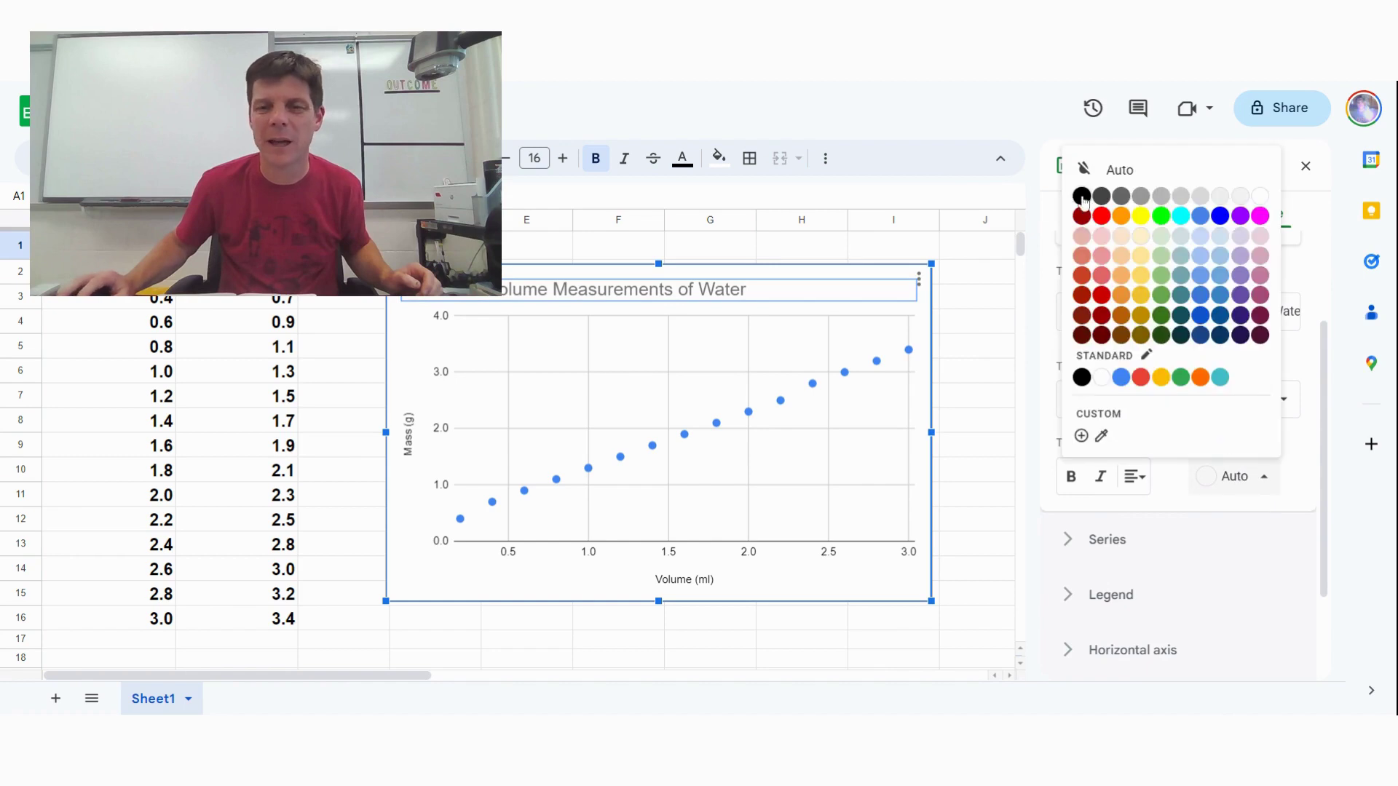
click(1081, 196)
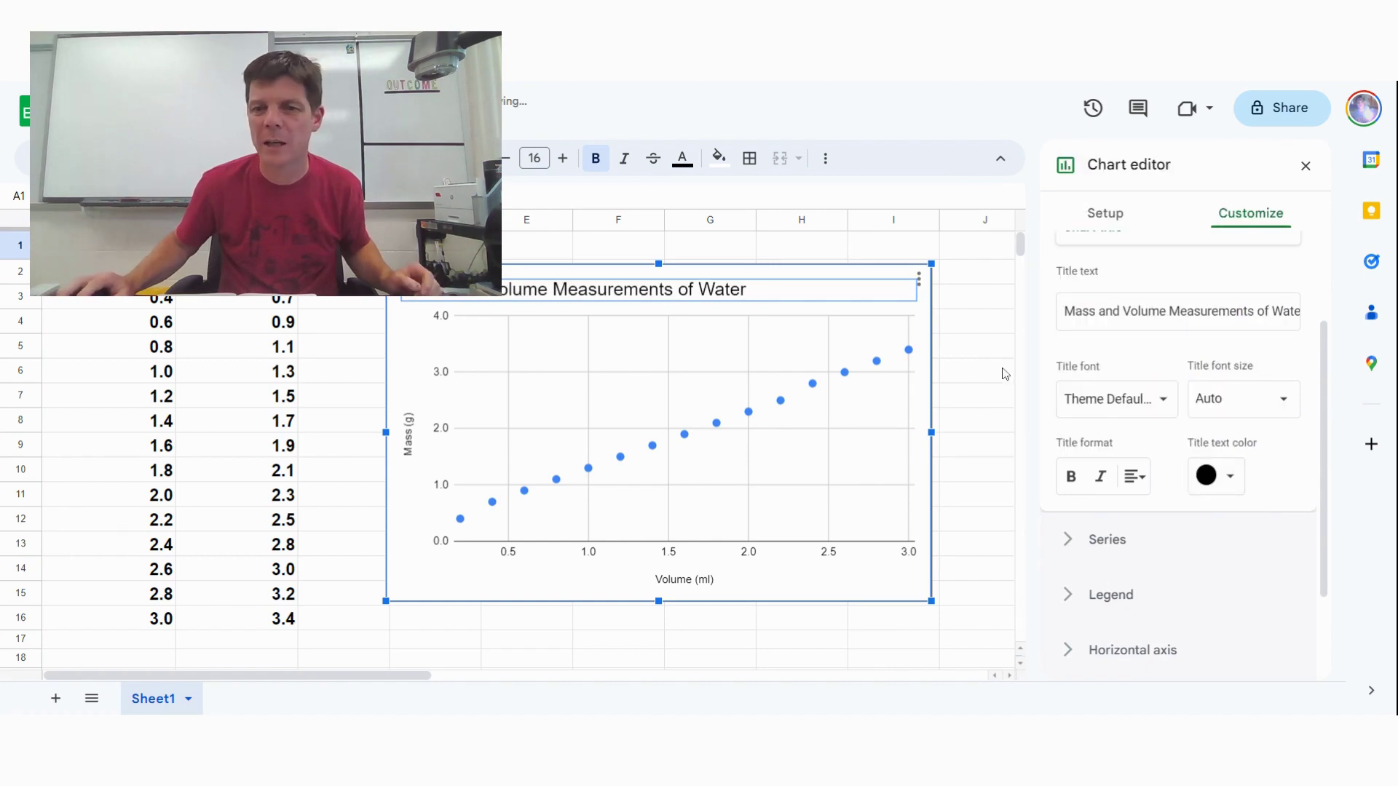
click(1137, 481)
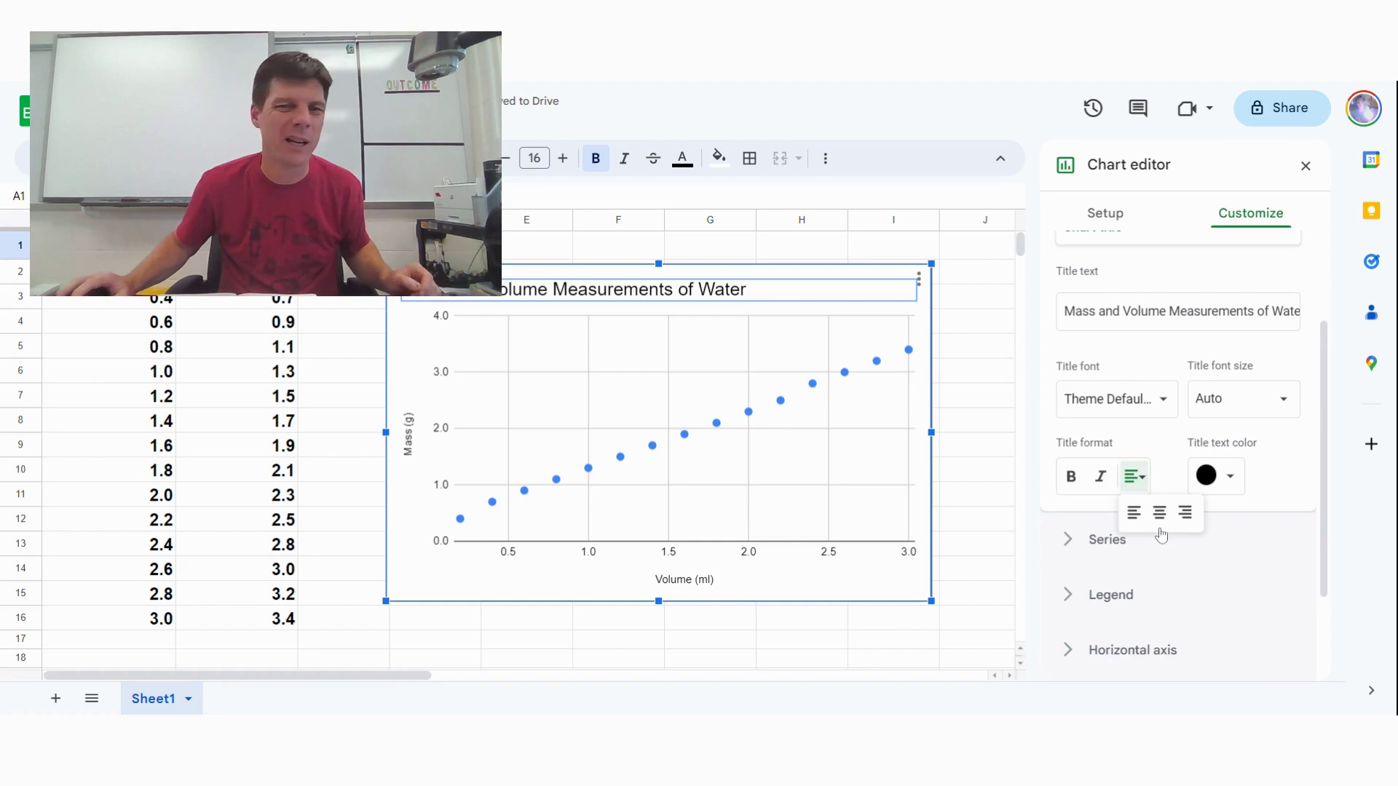
click(1159, 513)
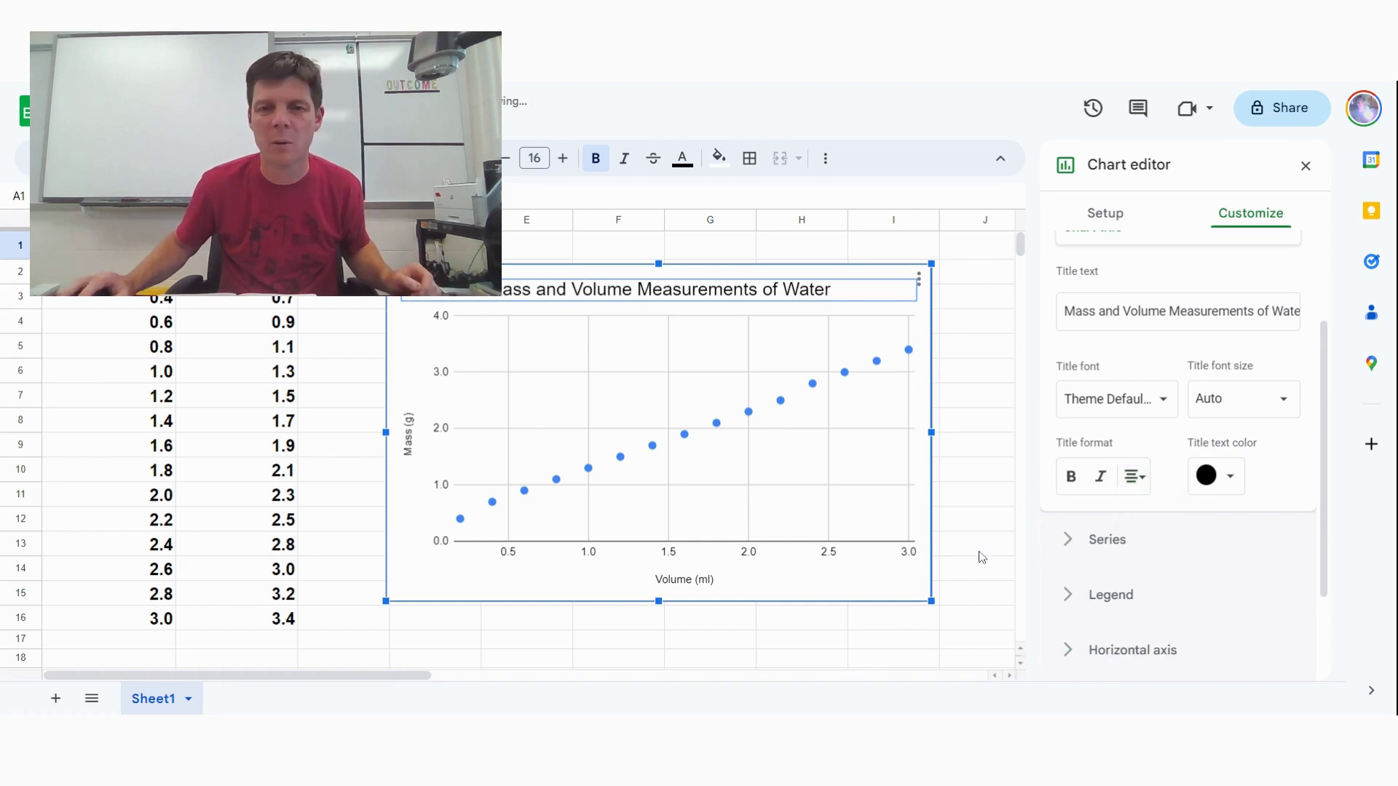
click(976, 535)
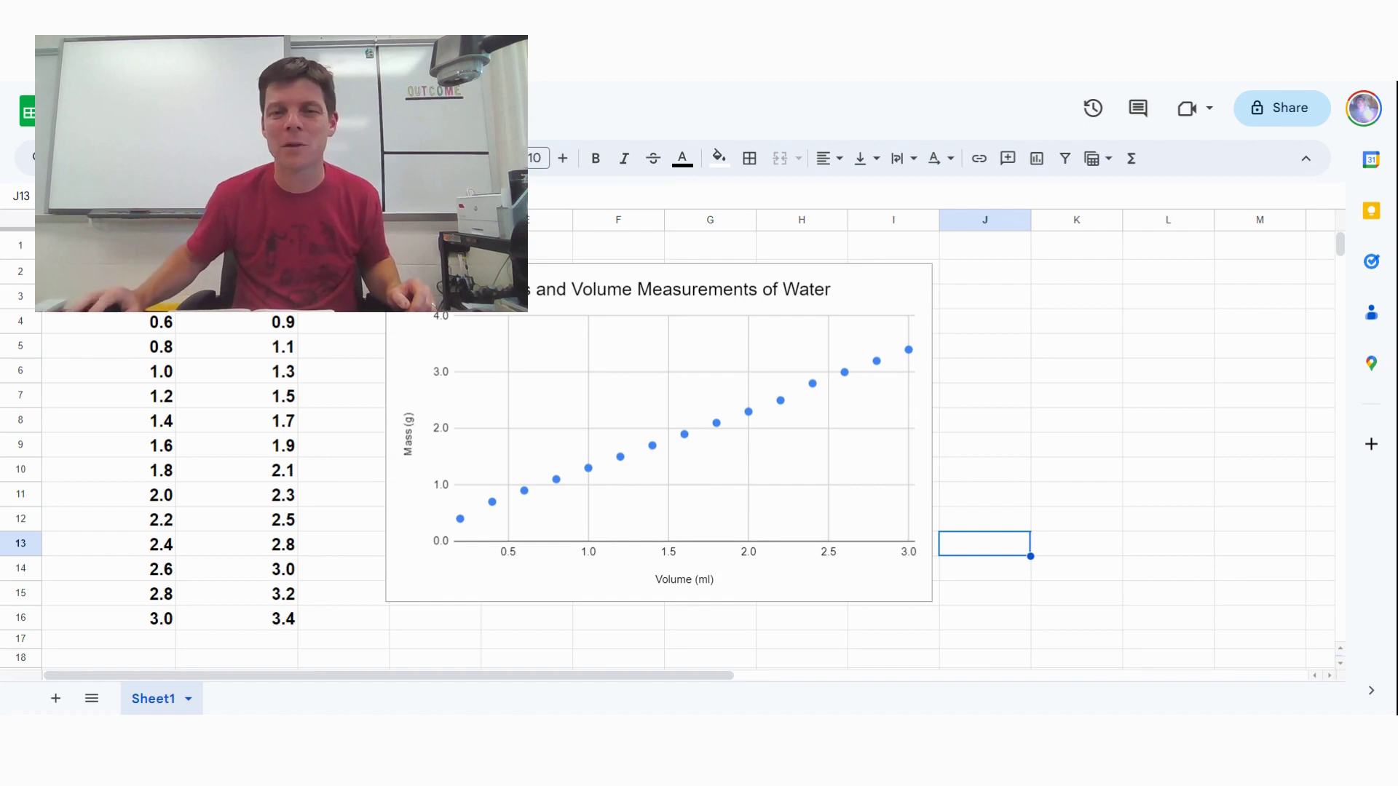
Step: Enable a linear trendline on the Mass (g) series in the chart's Customize settings
double_click(686, 407)
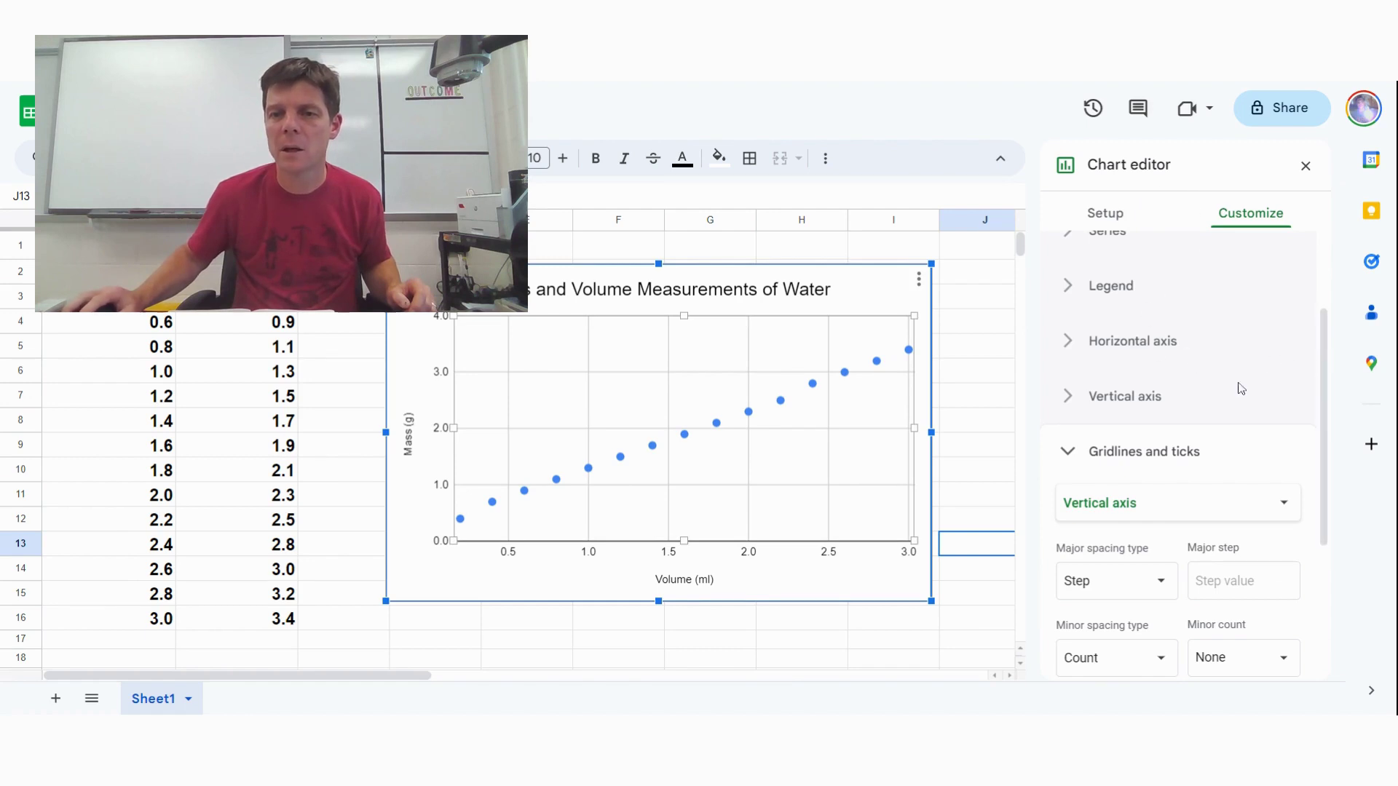
click(1138, 457)
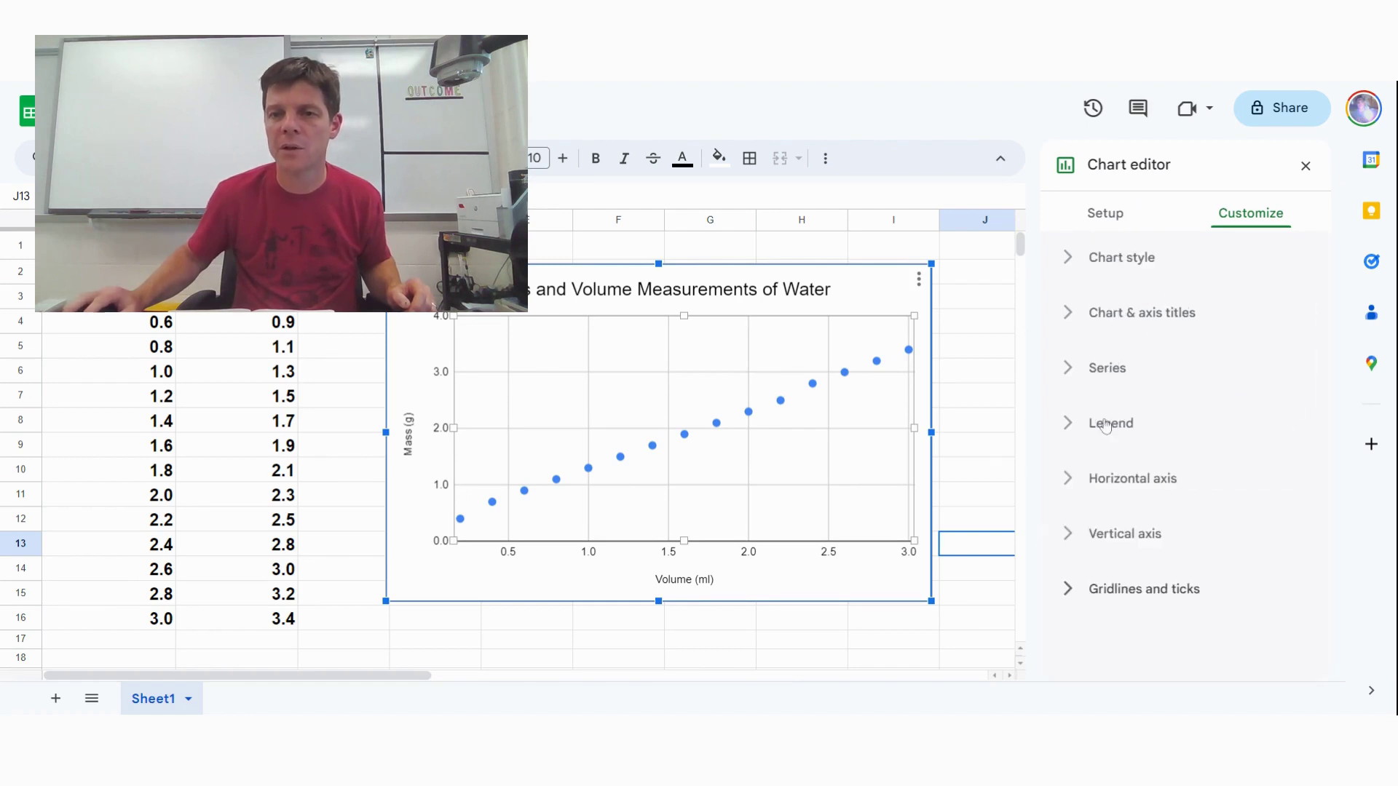
click(1122, 373)
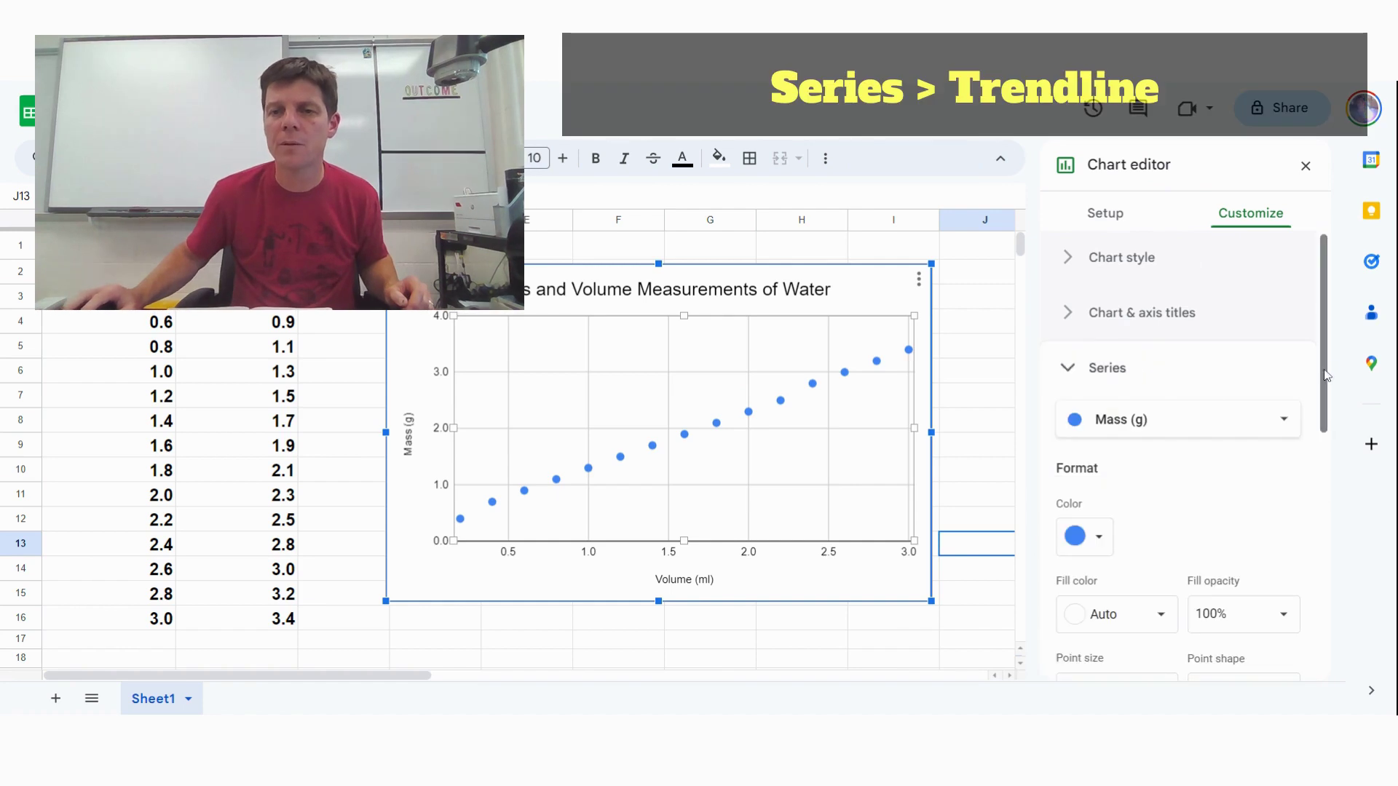
scroll(1329, 366, down, 6)
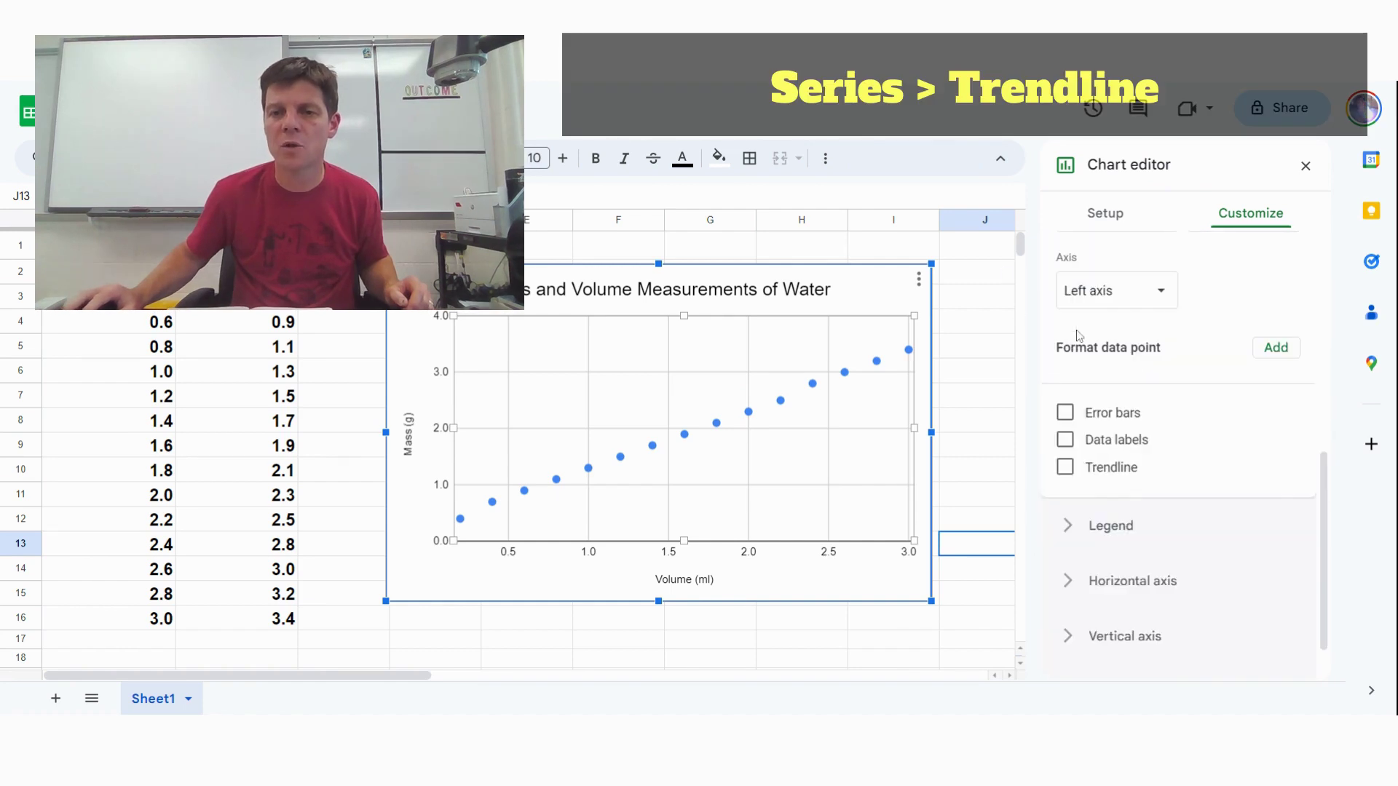
click(1064, 473)
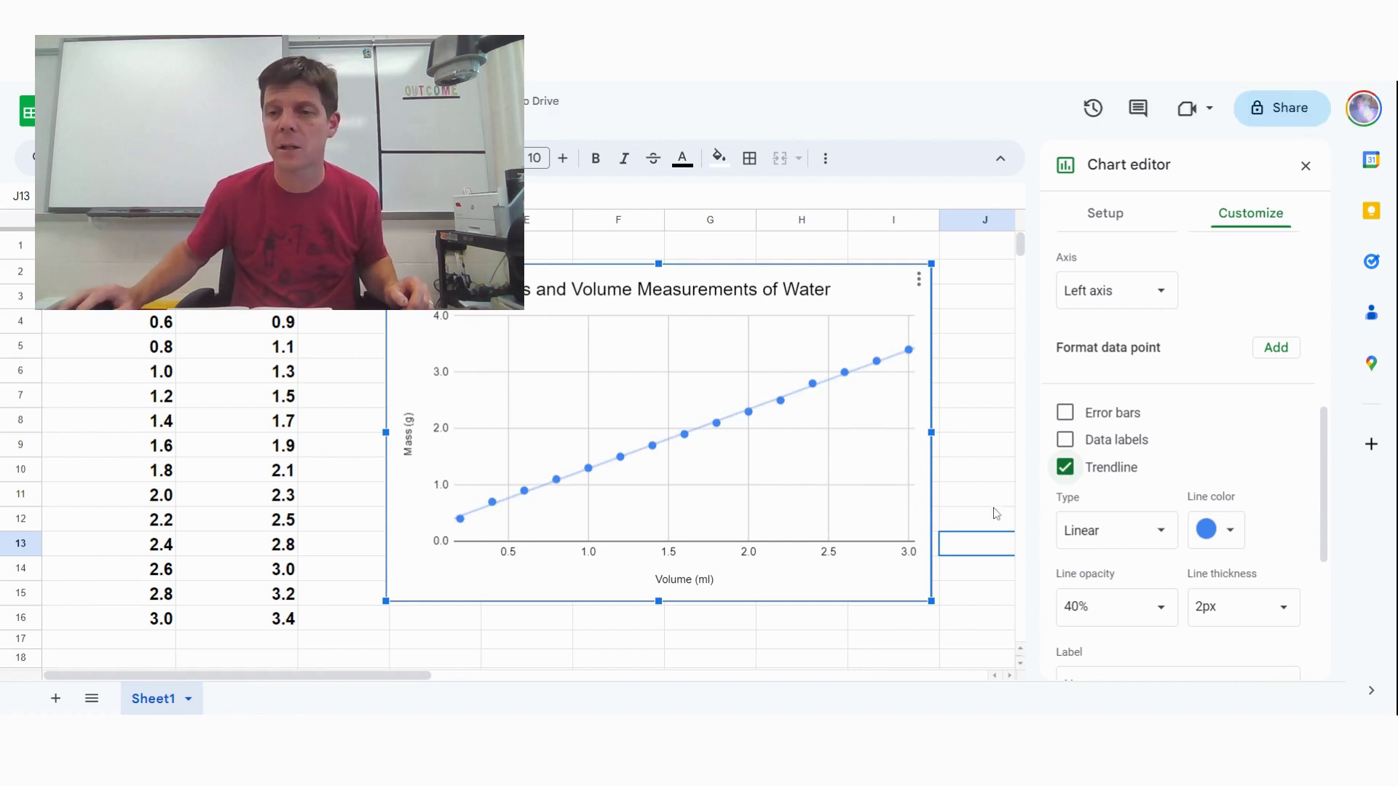
scroll(1284, 456, down, 2)
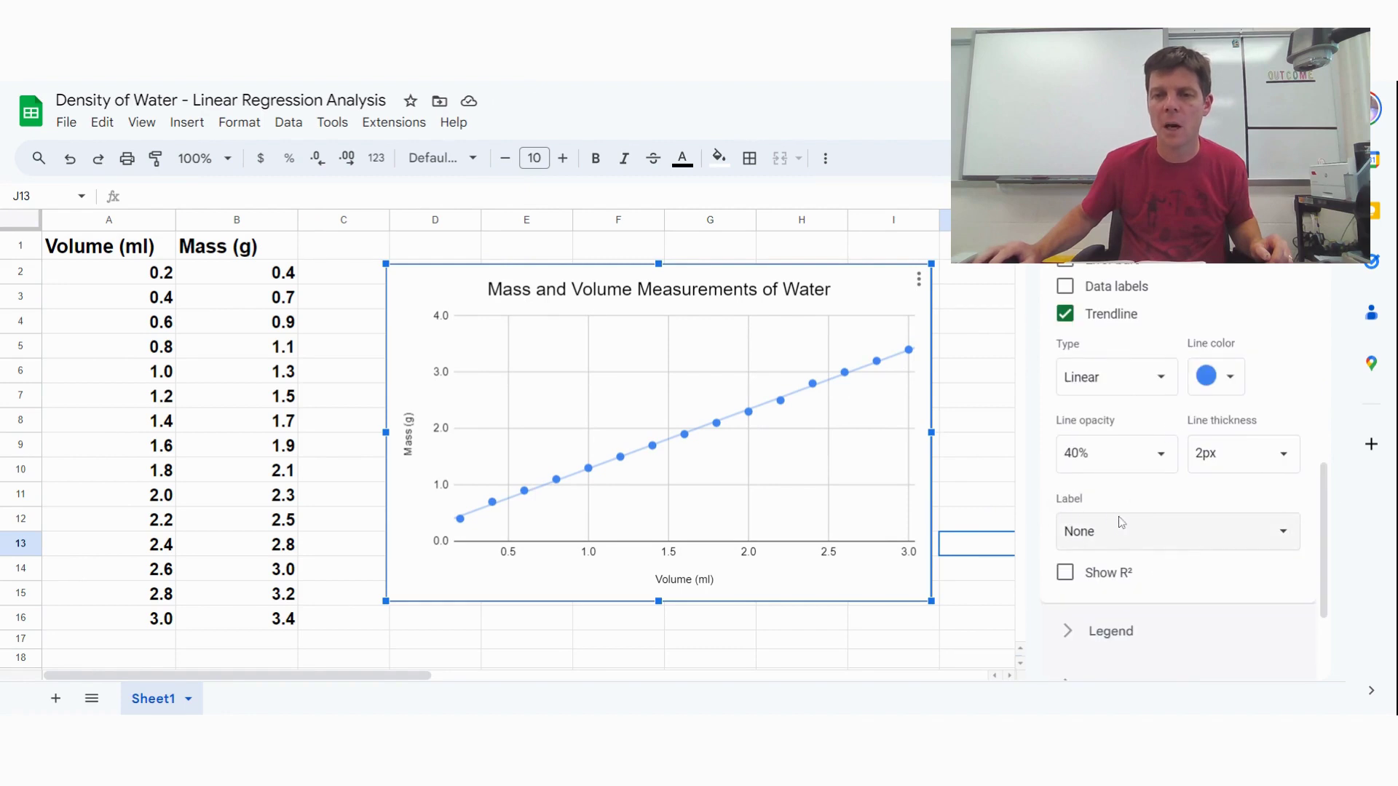
Step: Label the trendline with its equation 1.05*x + 0.237 and show R² = 0.999
click(1179, 541)
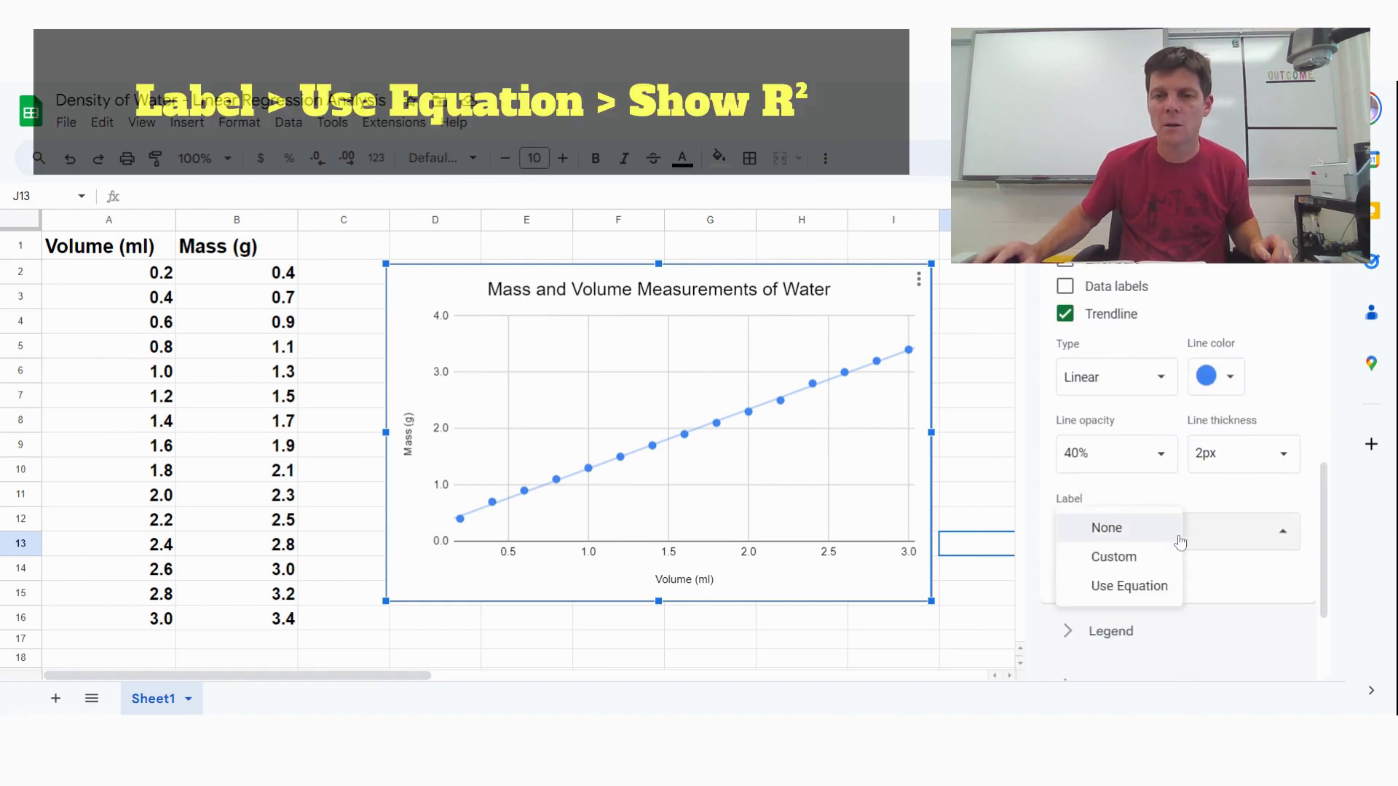
click(1164, 584)
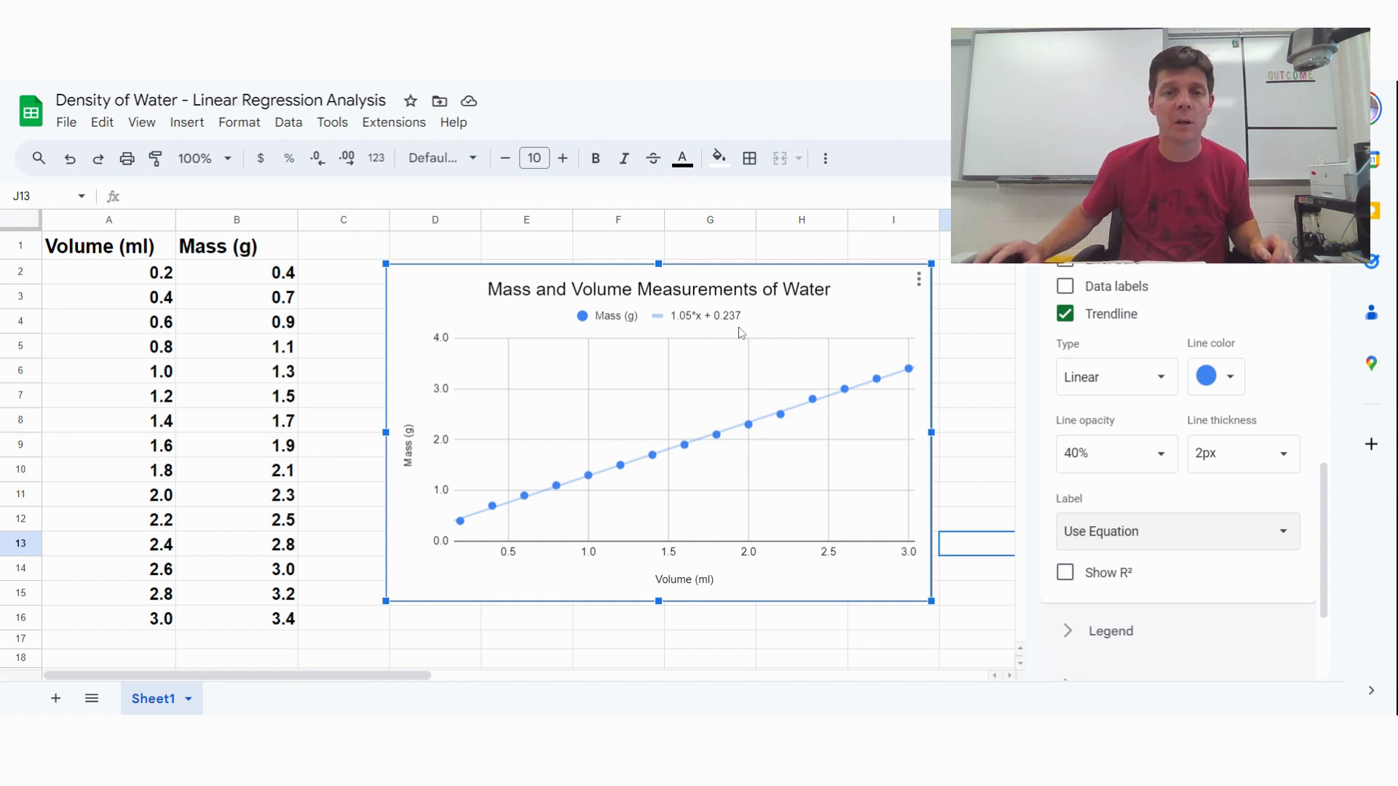
click(1065, 573)
scroll(1316, 346, up, 1)
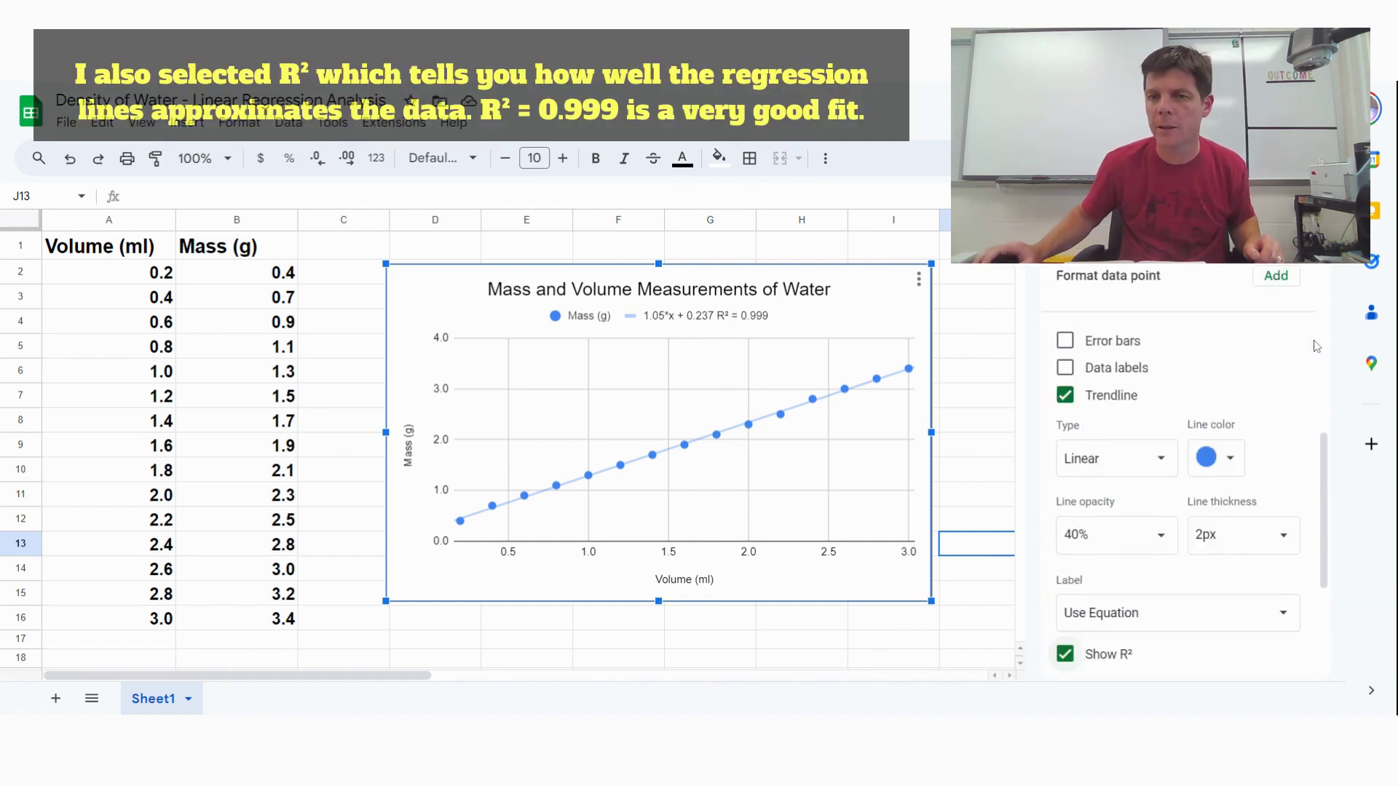
scroll(1185, 374, up, 7)
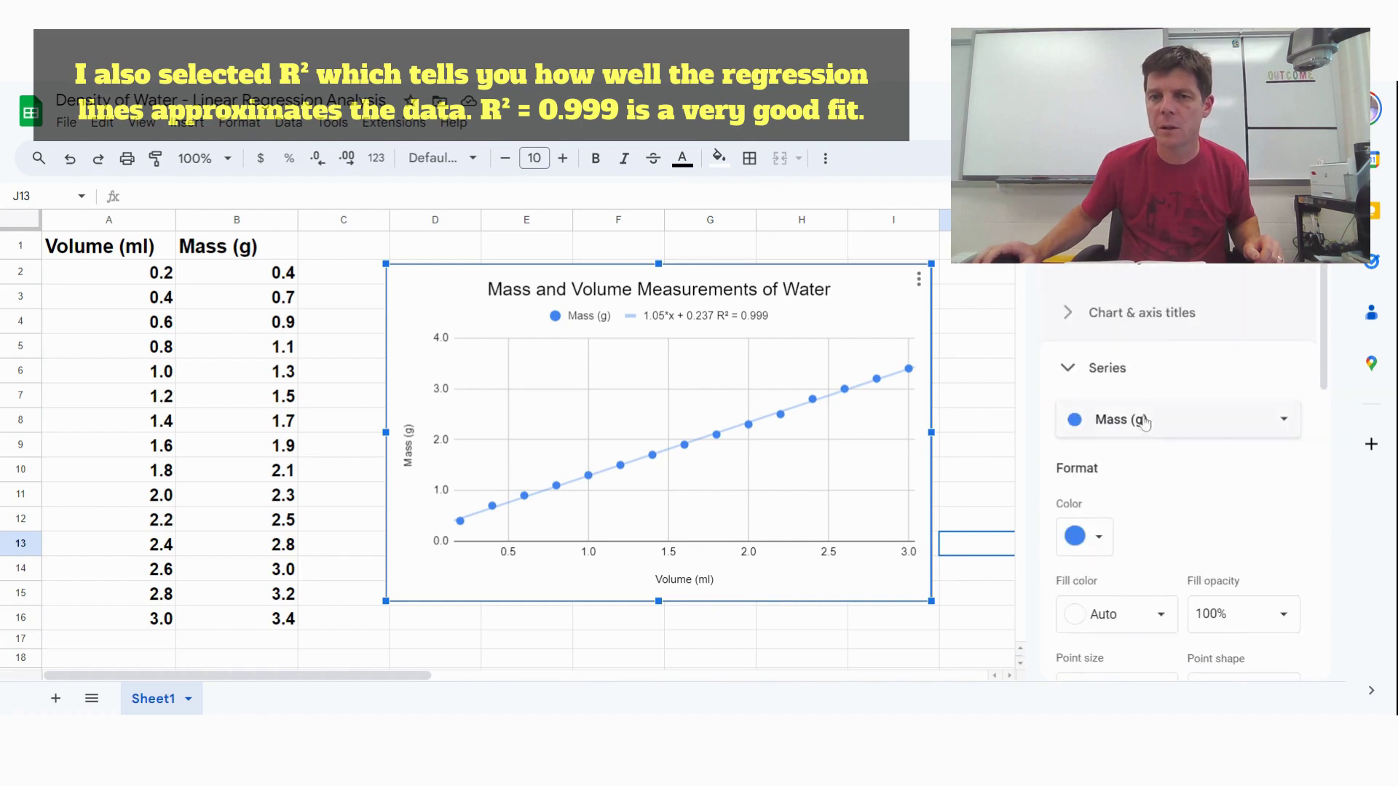
Step: Set the chart legend position to Right
click(1098, 375)
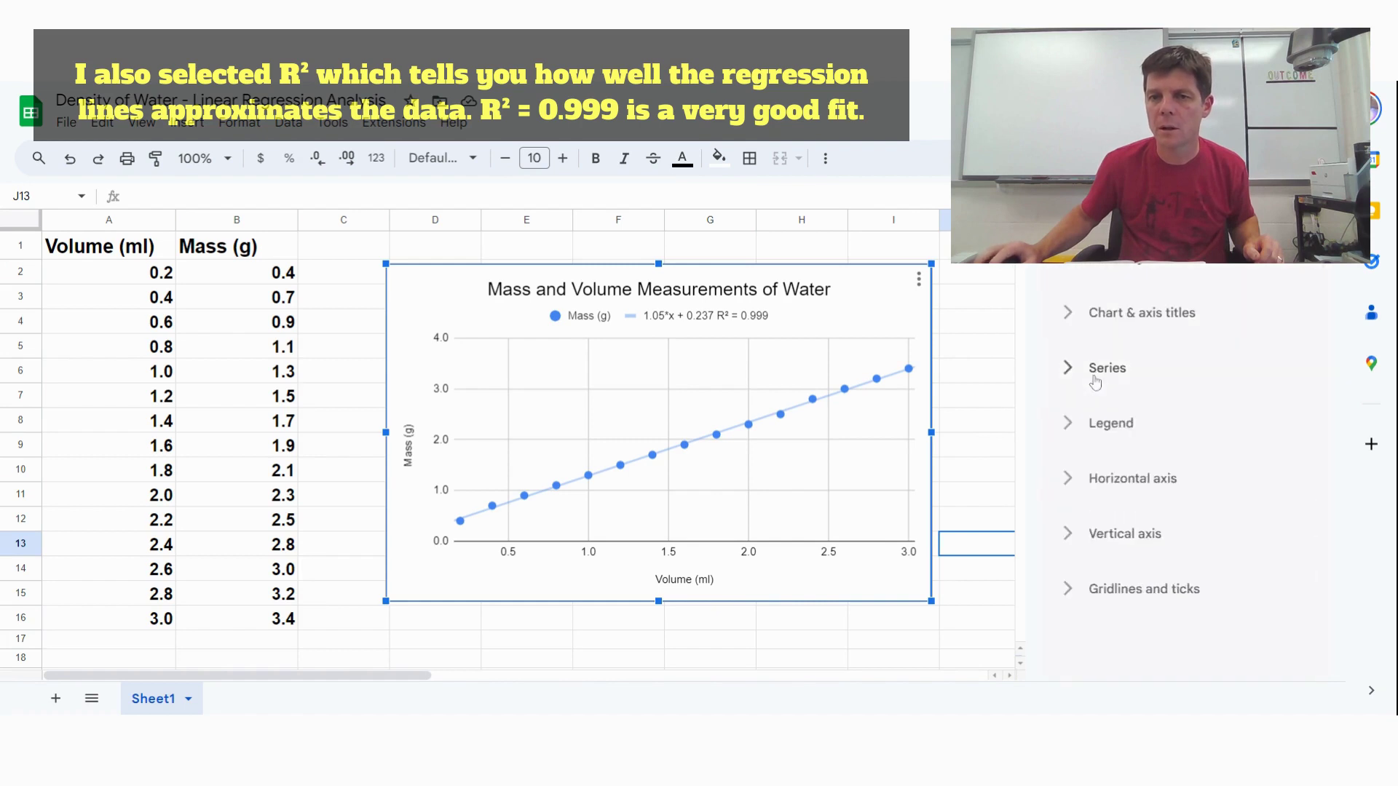
click(1108, 425)
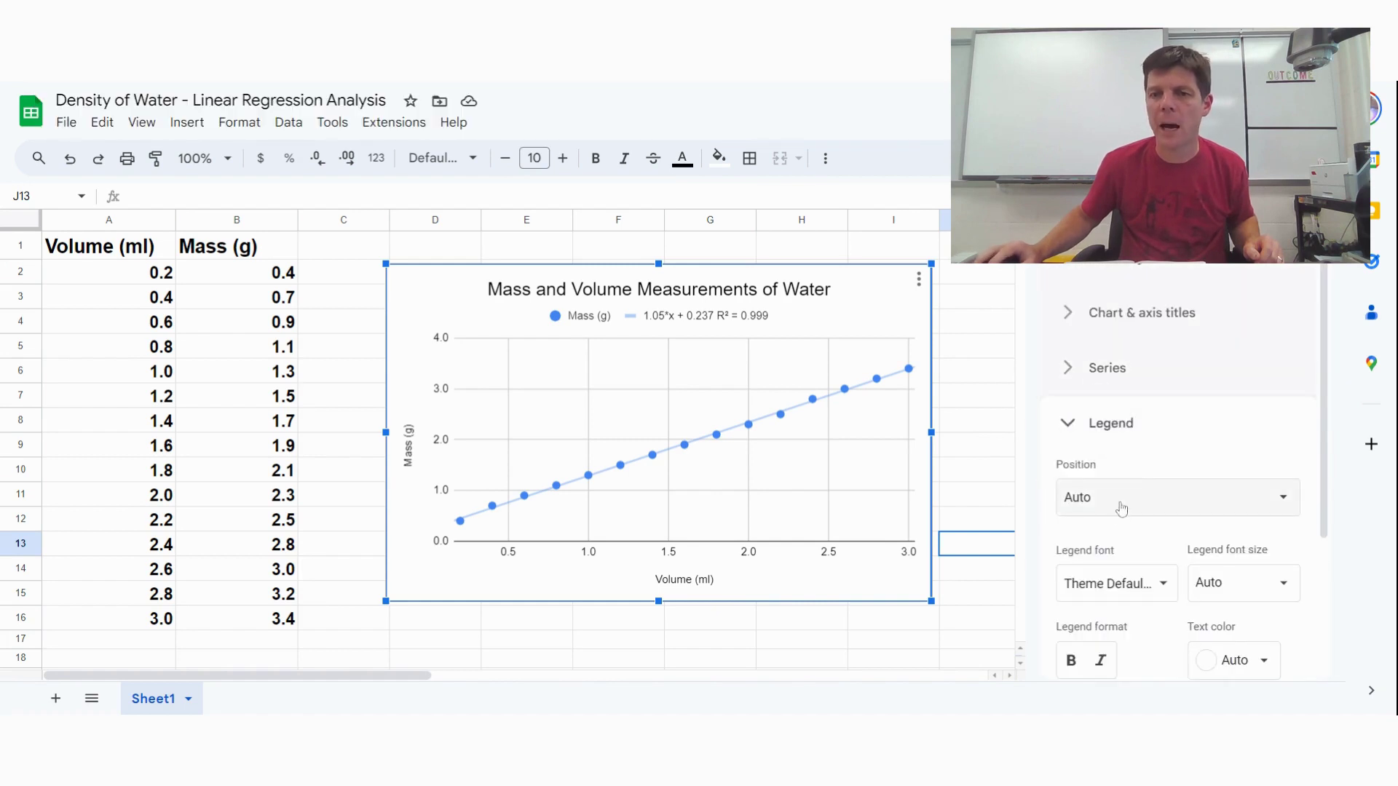
scroll(1321, 440, down, 2)
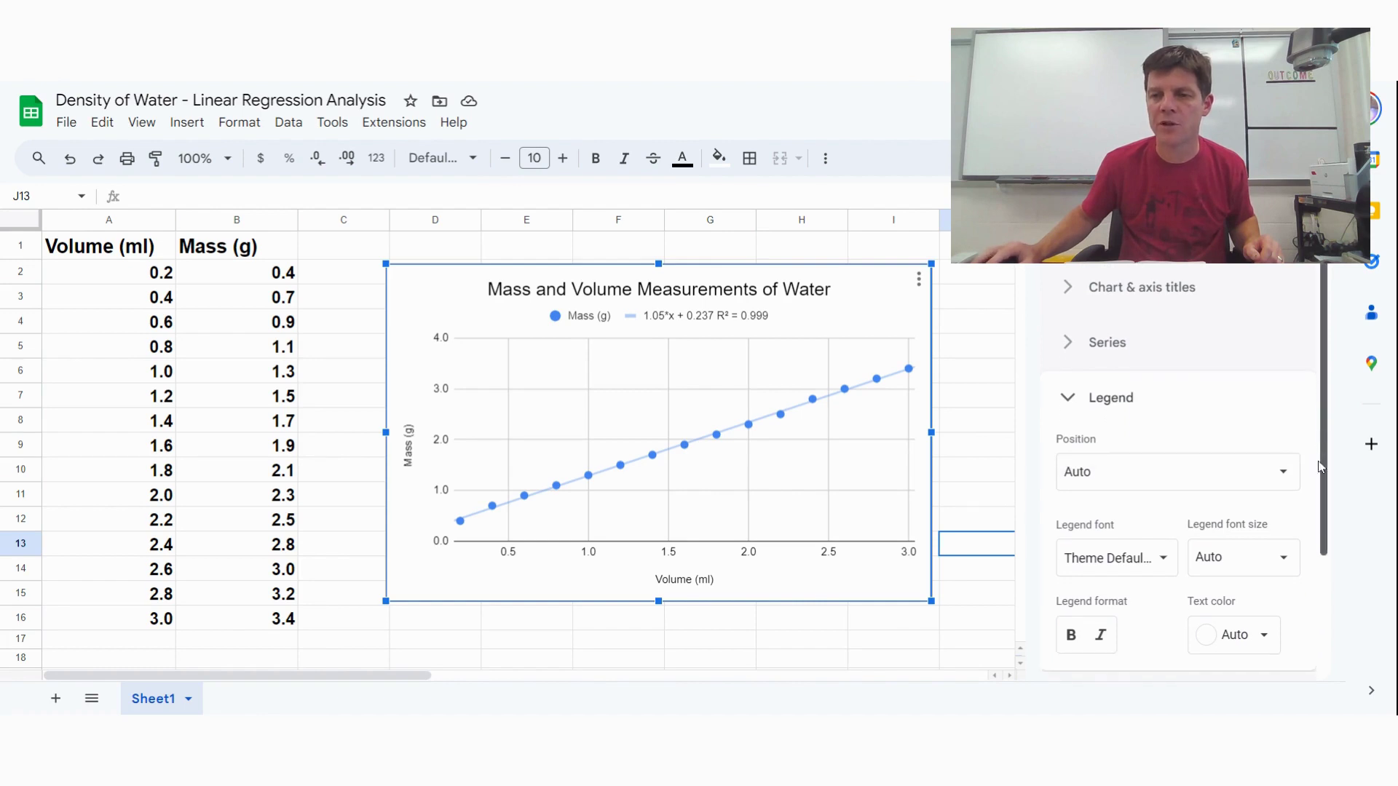
click(1173, 382)
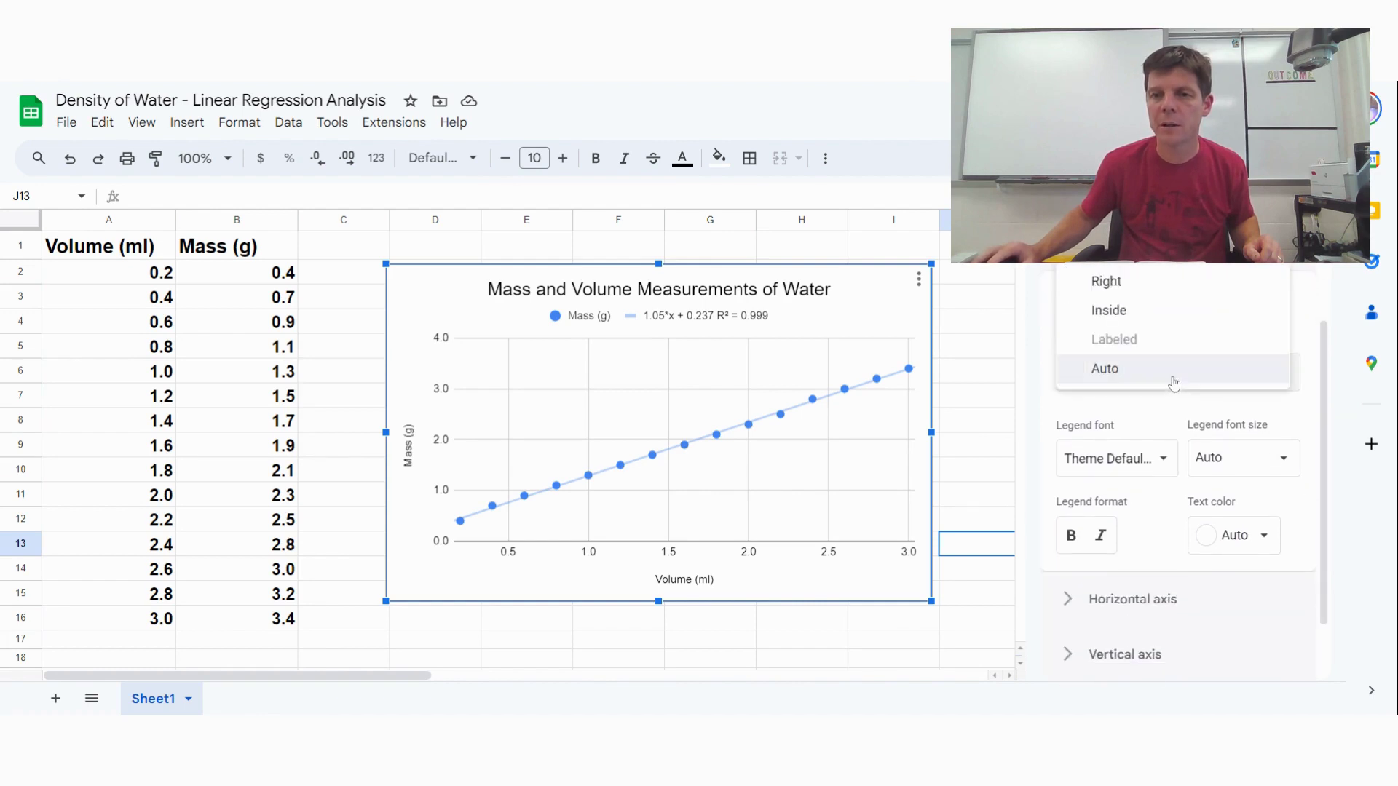
click(1148, 295)
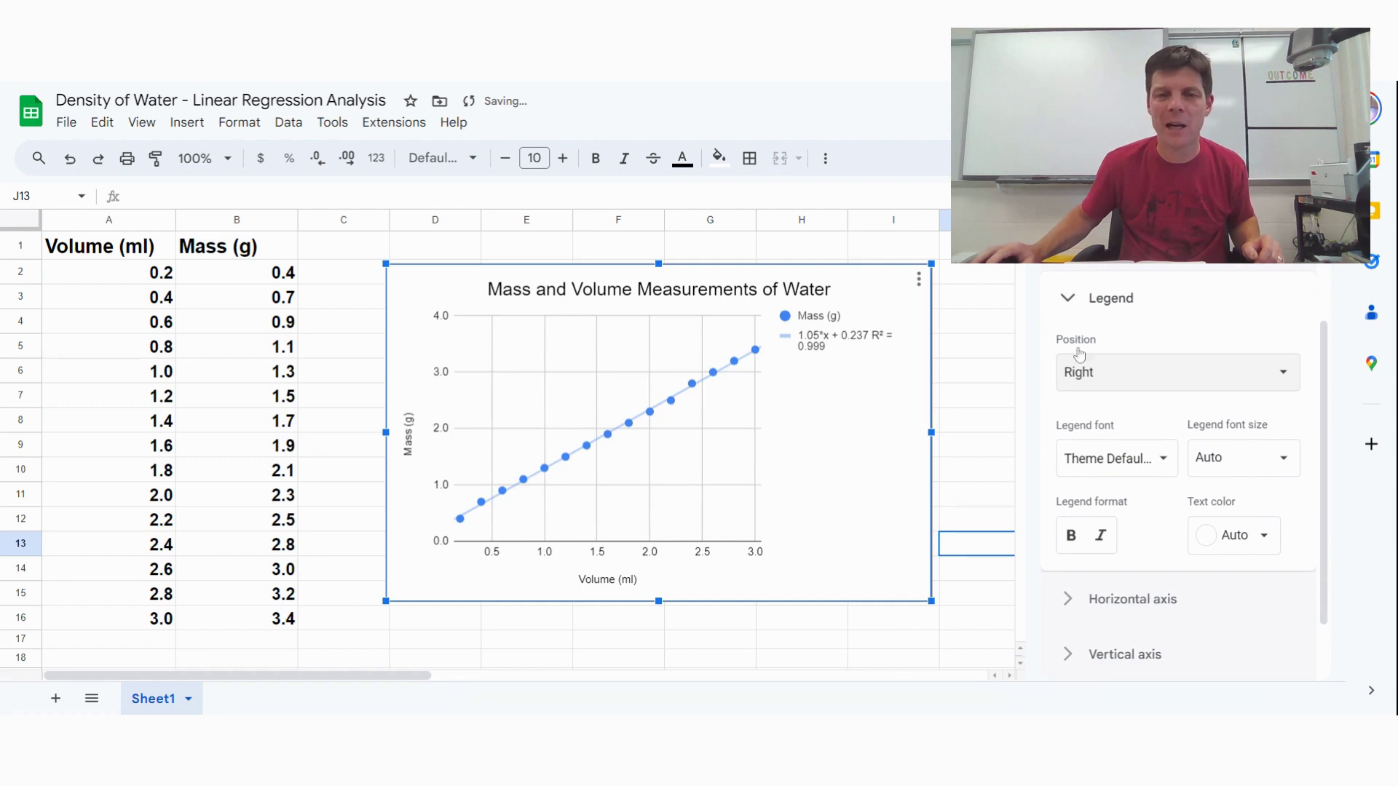
click(825, 320)
Step: Relabel the Mass (g) legend entry as 'Linear Regression Analysis of Water Data'
click(1114, 322)
key(BackSpace)
key(BackSpace)
key(BackSpace)
key(BackSpace)
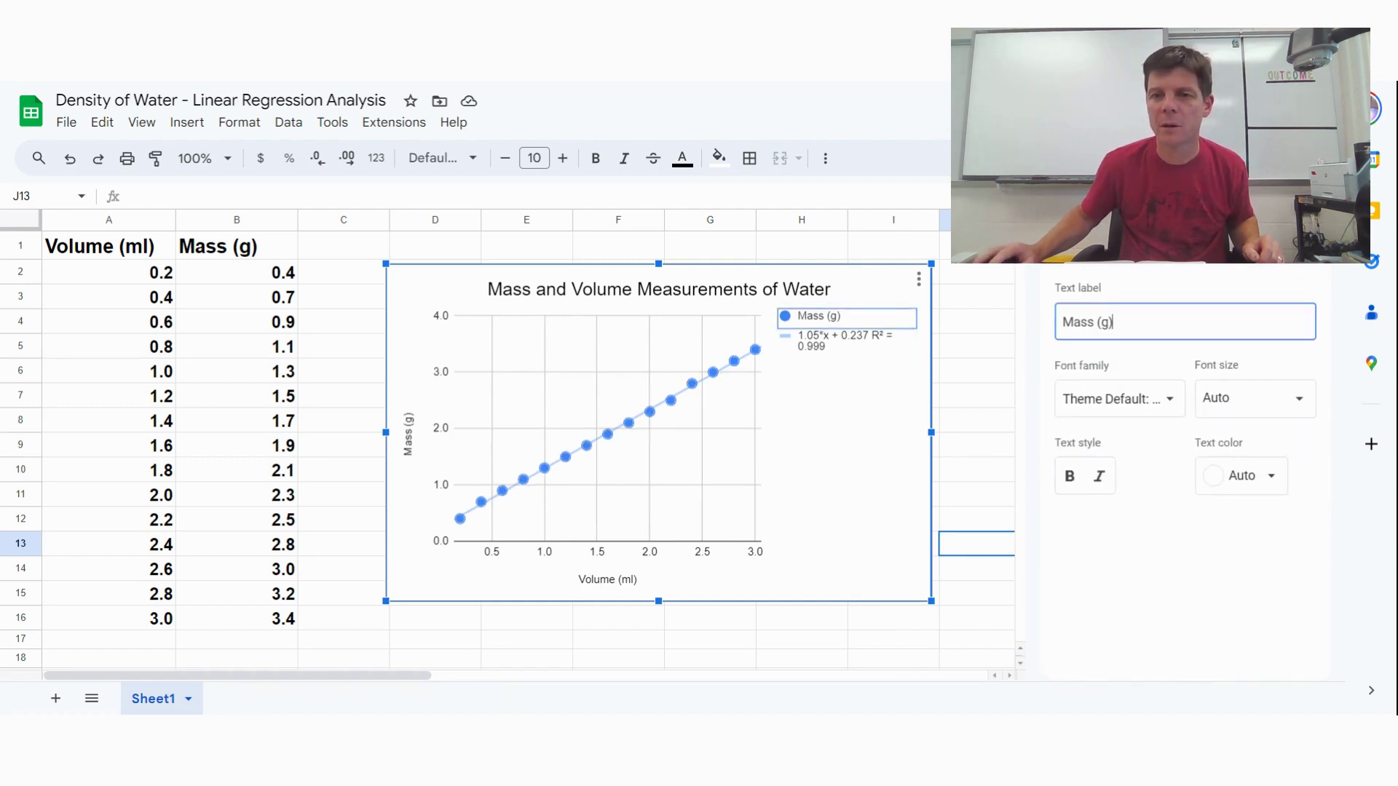
key(BackSpace)
key(BackSpace)
key(BackSpace)
key(BackSpace)
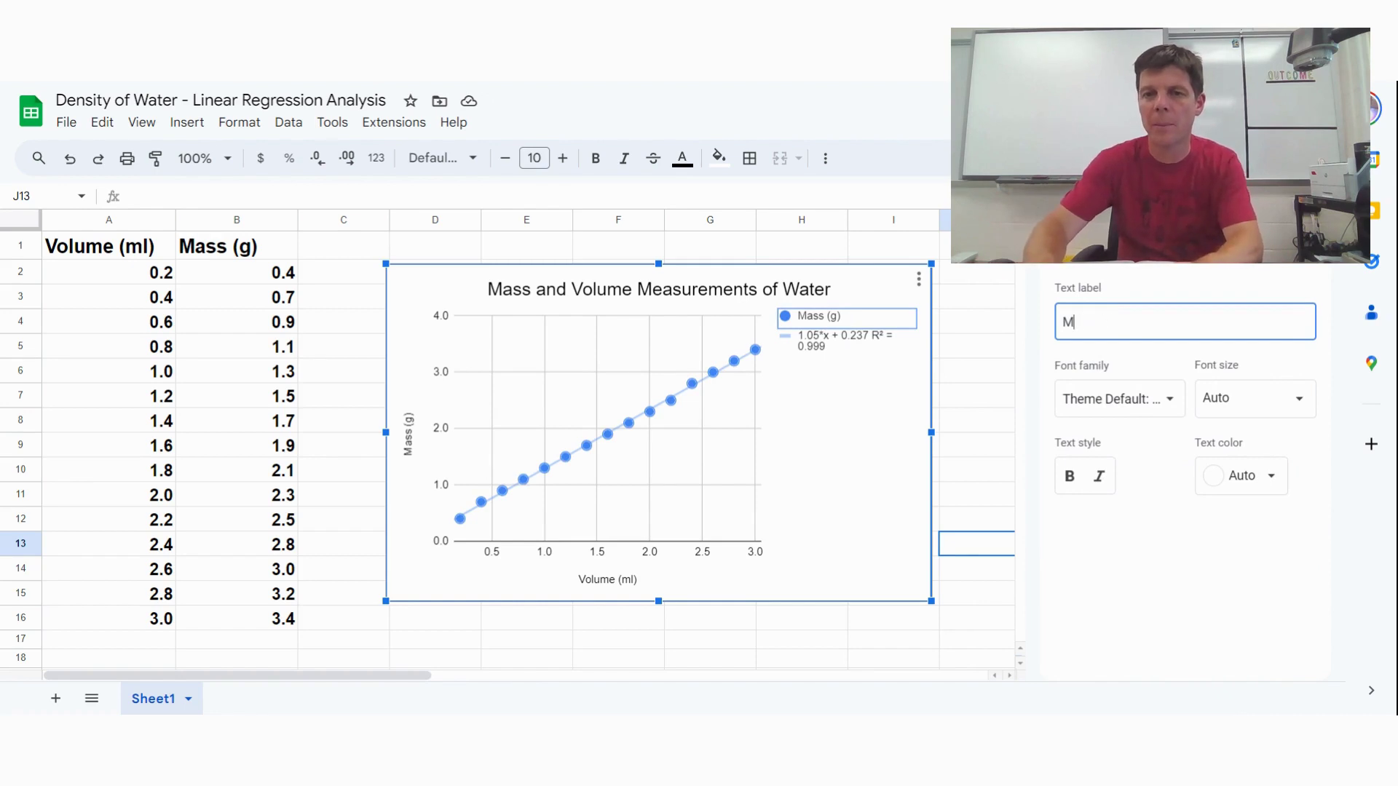
text(Linear )
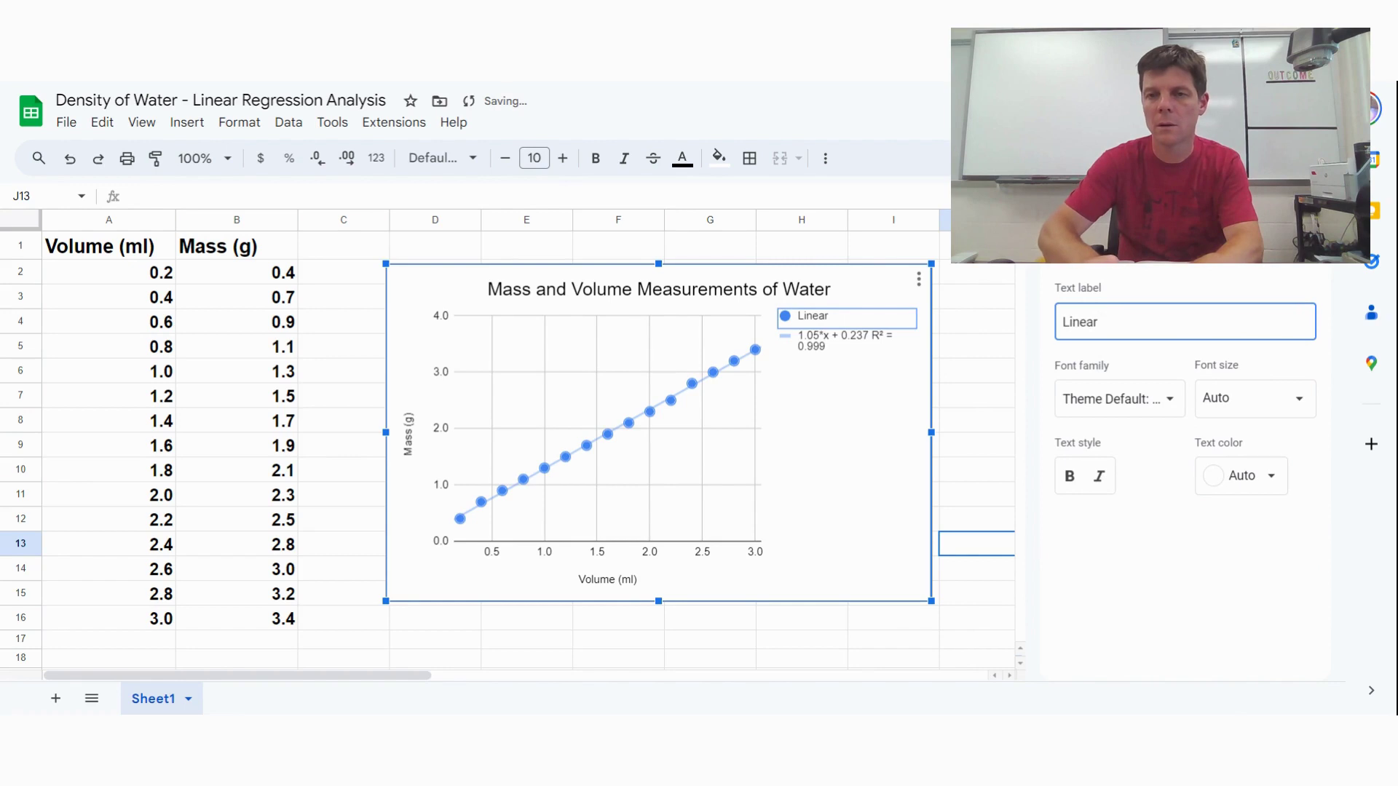
text(Regression )
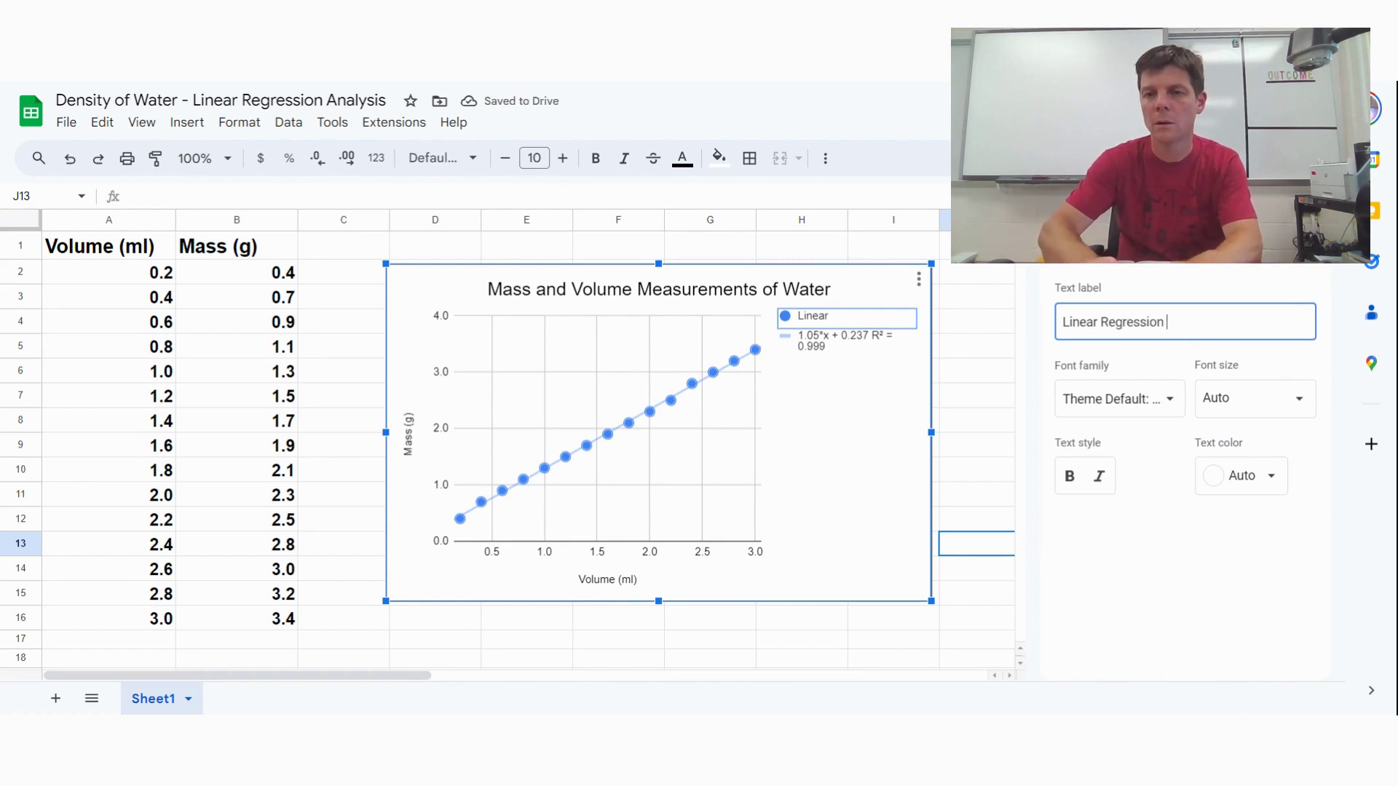
text(Analysis of Water Data)
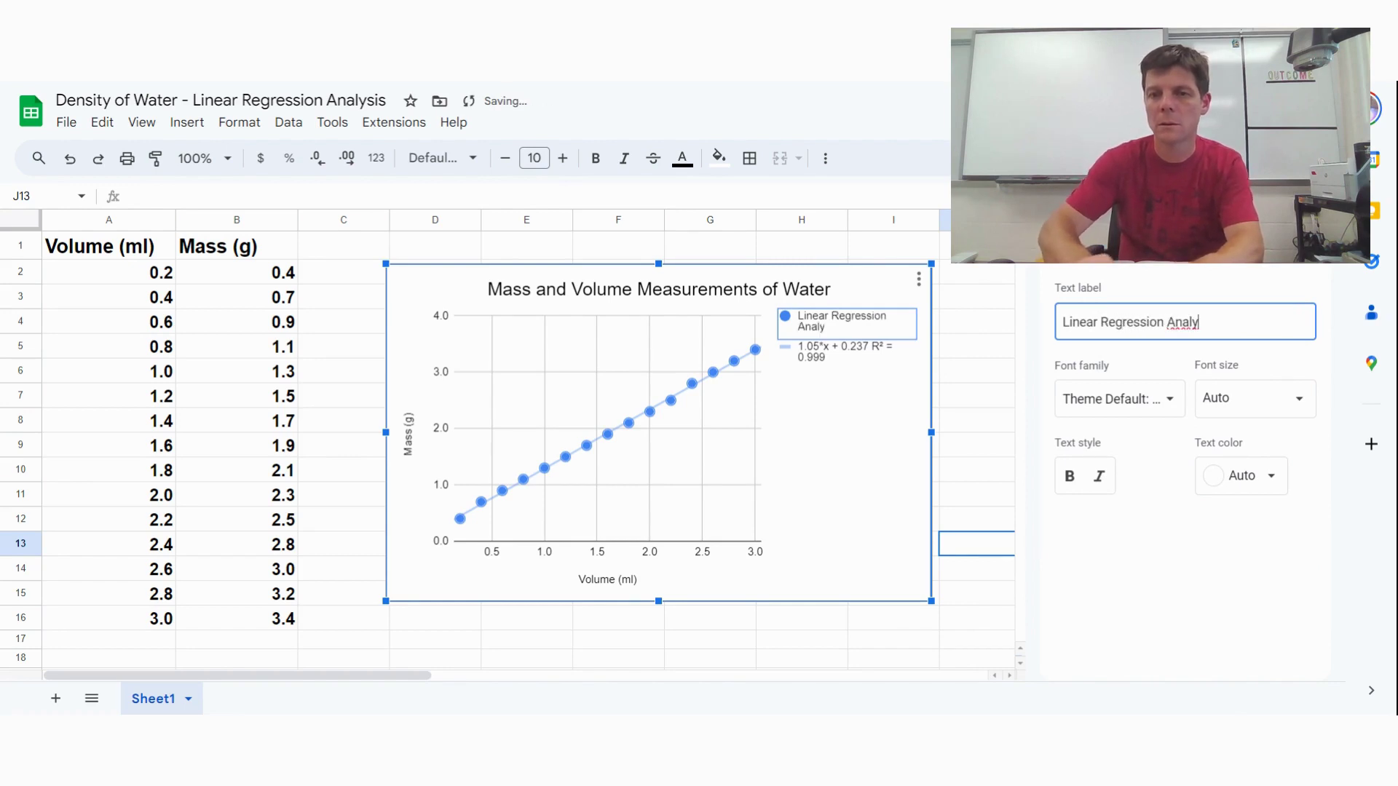
click(984, 420)
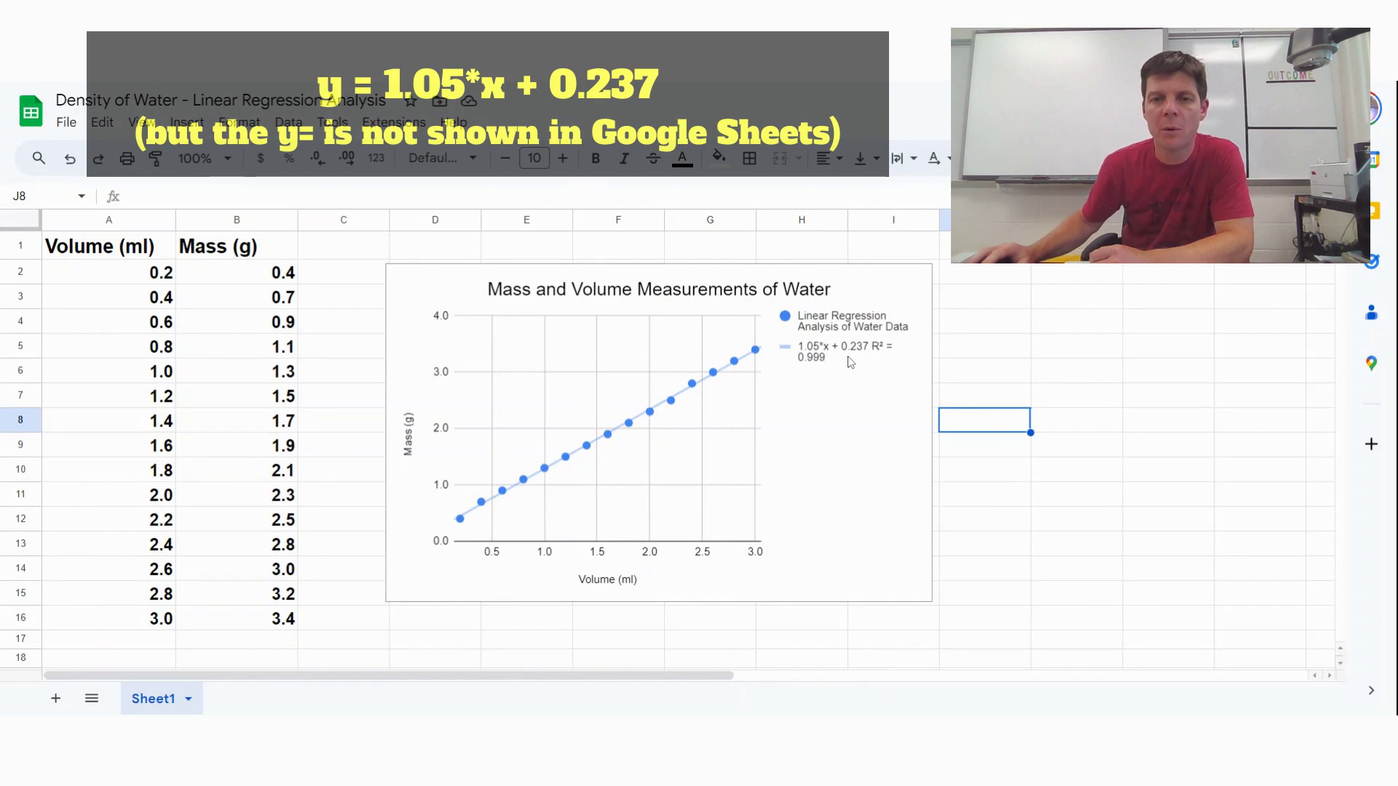
Step: Enlarge the chart right and down so the equation and R² share one legend line
click(882, 362)
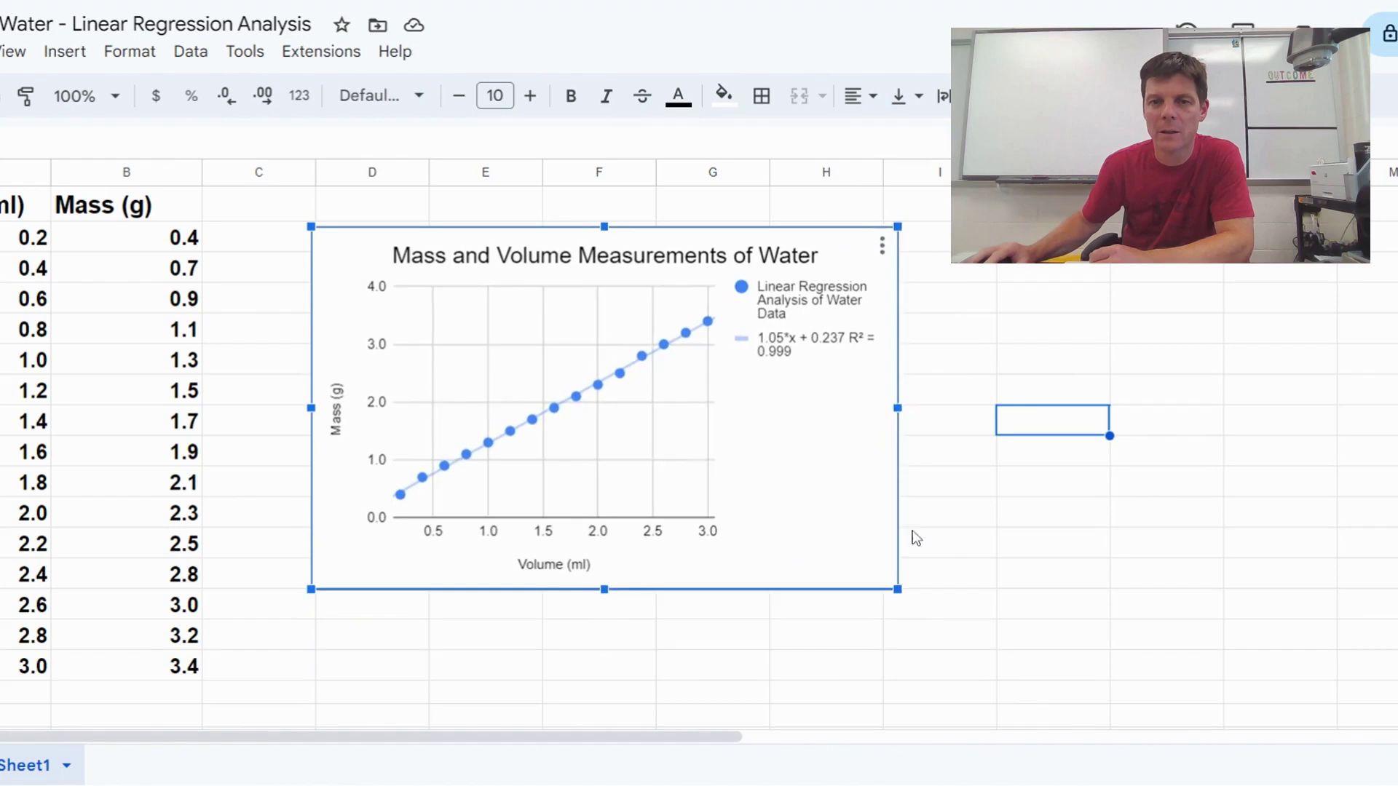
drag(916, 538, 1057, 572)
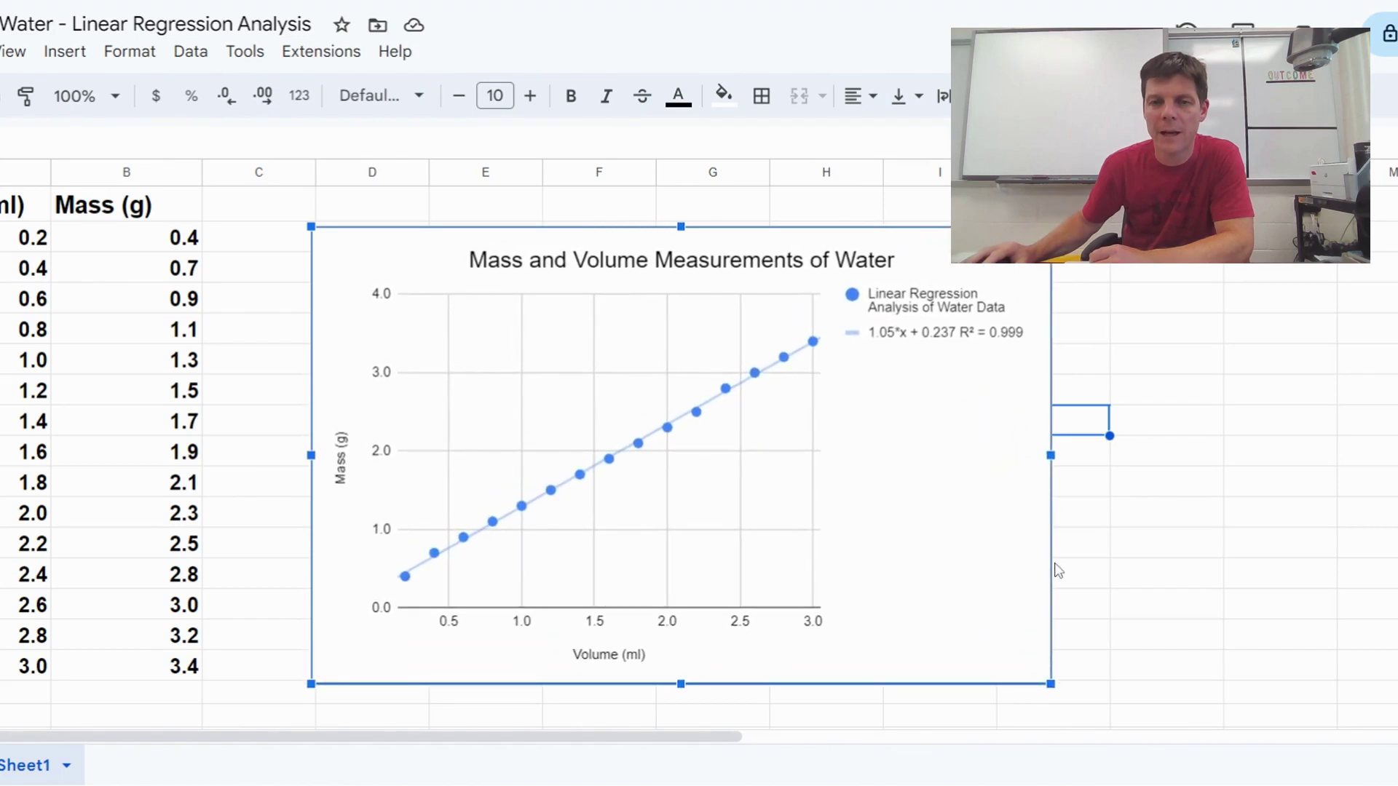